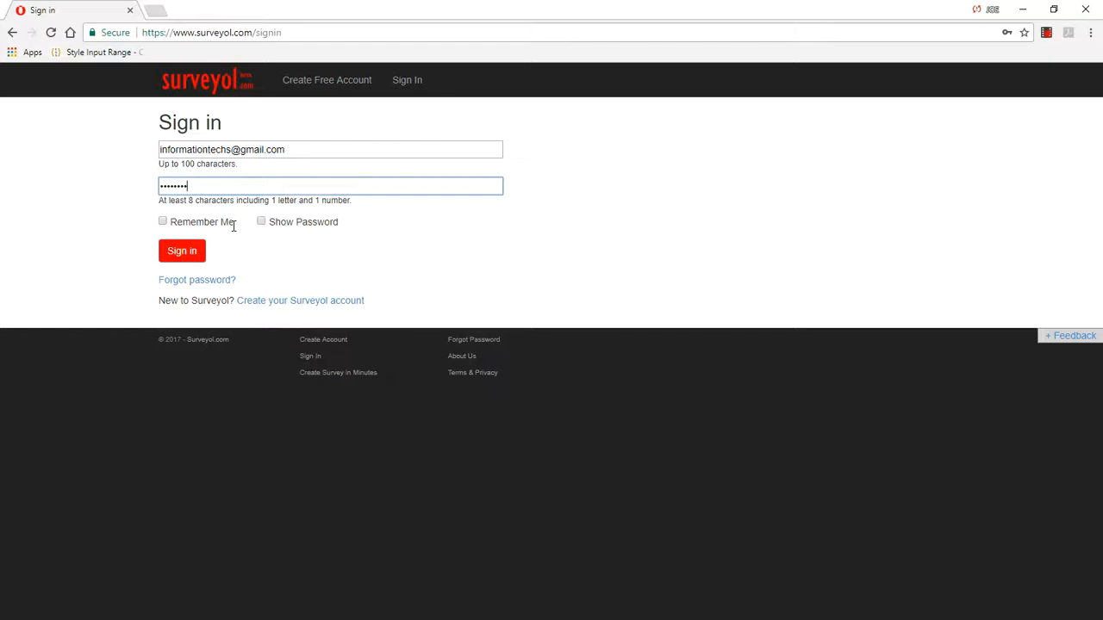
Step: Sign in to the account and open the design options of the first survey on the dashboard
left_click(201, 248)
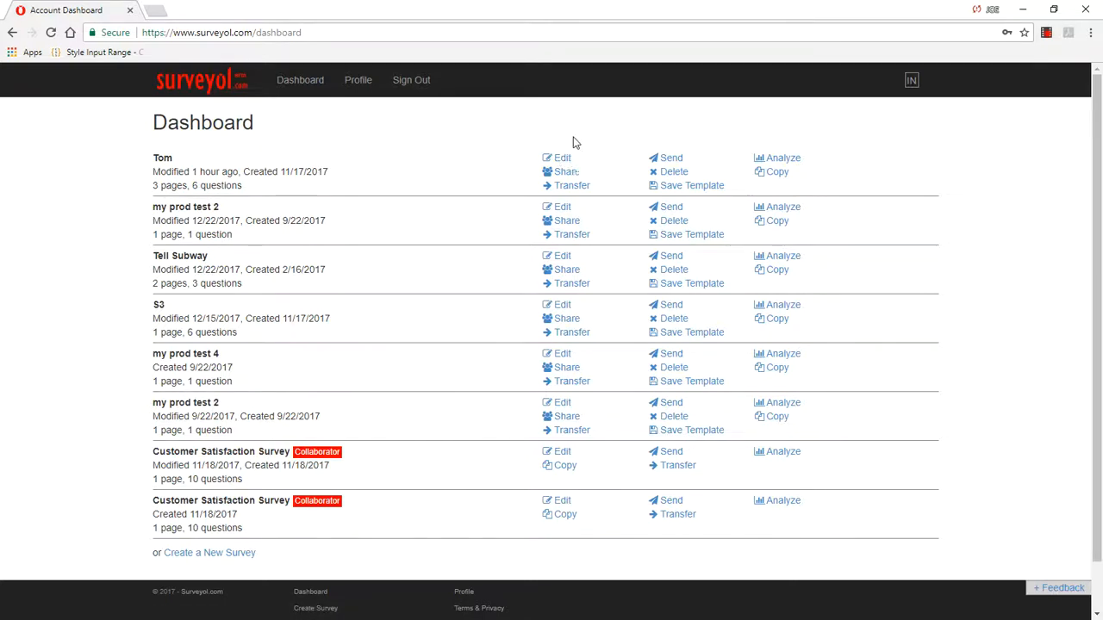
left_click(561, 159)
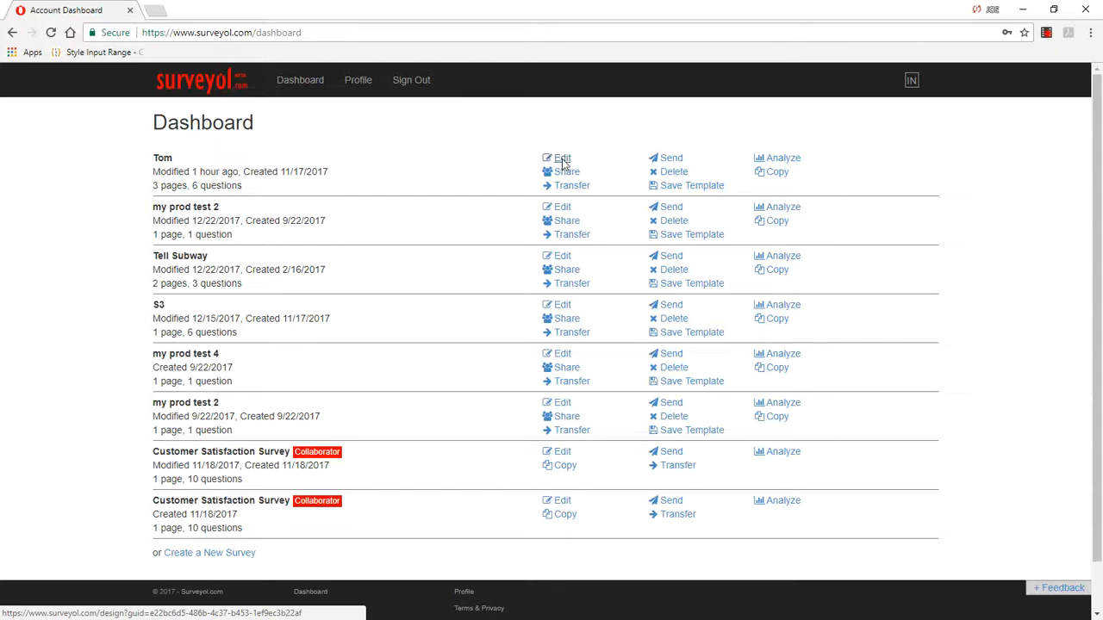
left_click(366, 79)
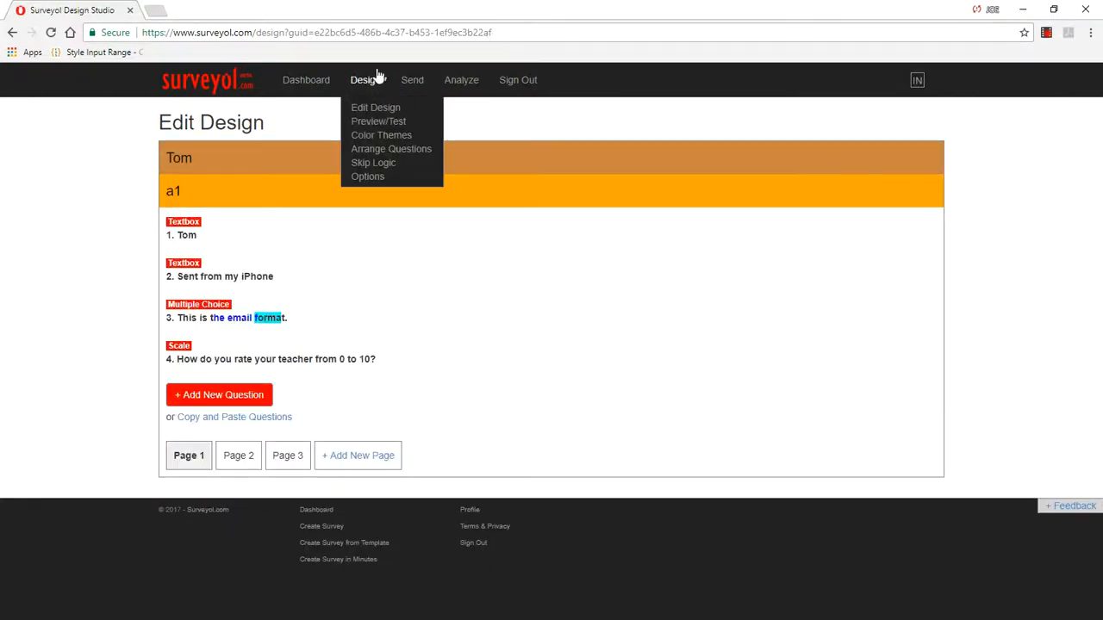
left_click(369, 178)
Step: Review the survey's choice, question and page randomization settings and the items each one applies to
scroll(622, 242, "down", 3)
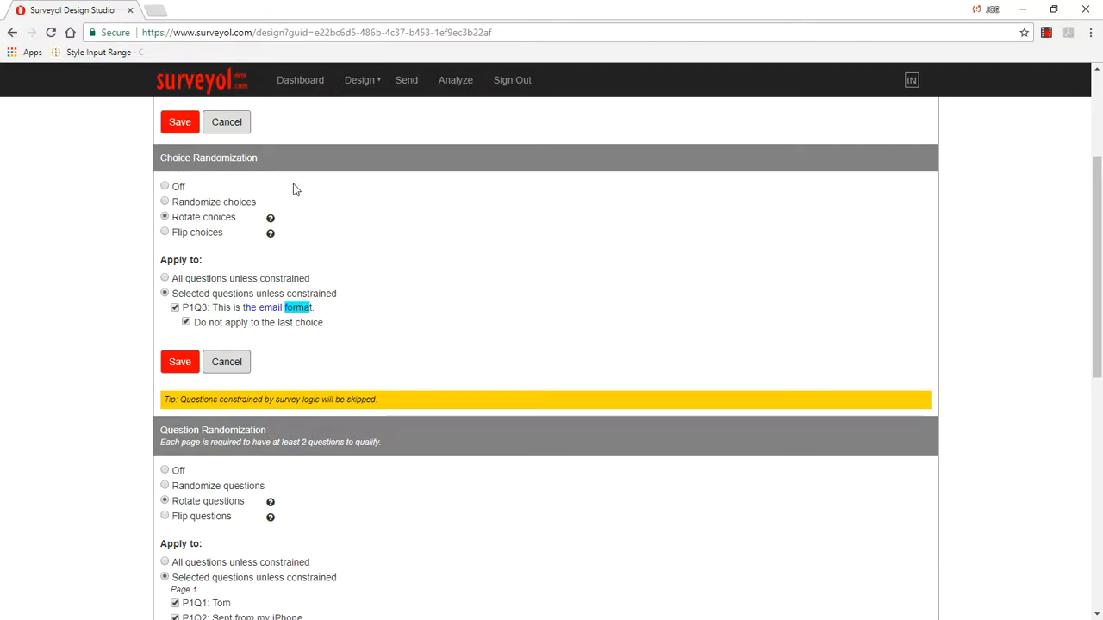
scroll(464, 361, "down", 3)
scroll(374, 337, "down", 3)
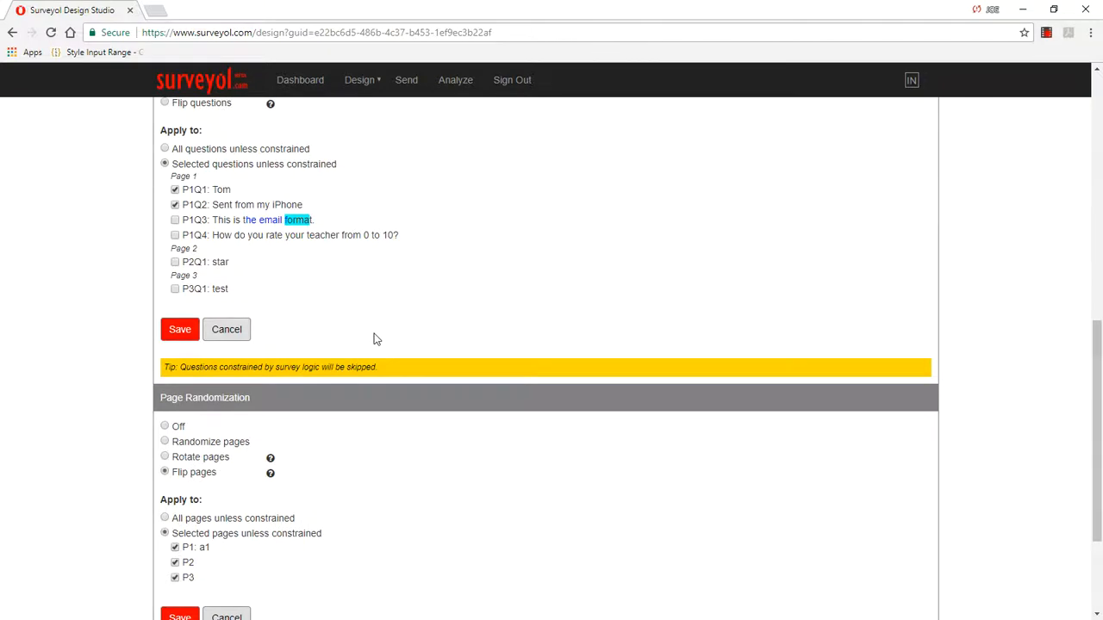
scroll(485, 408, "up", 6)
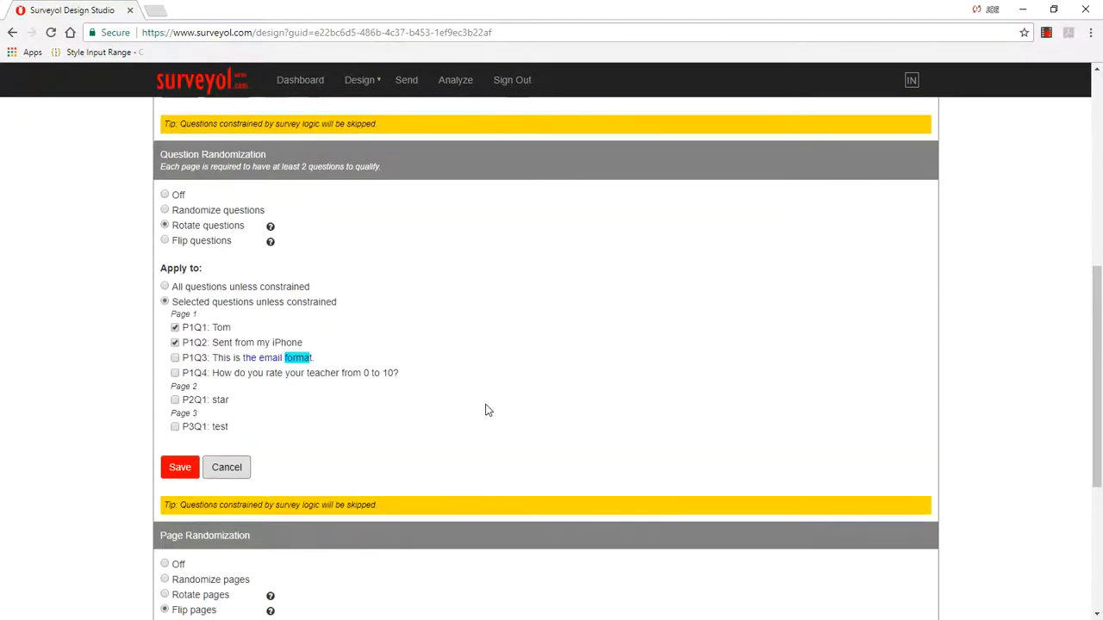
scroll(486, 408, "up", 1)
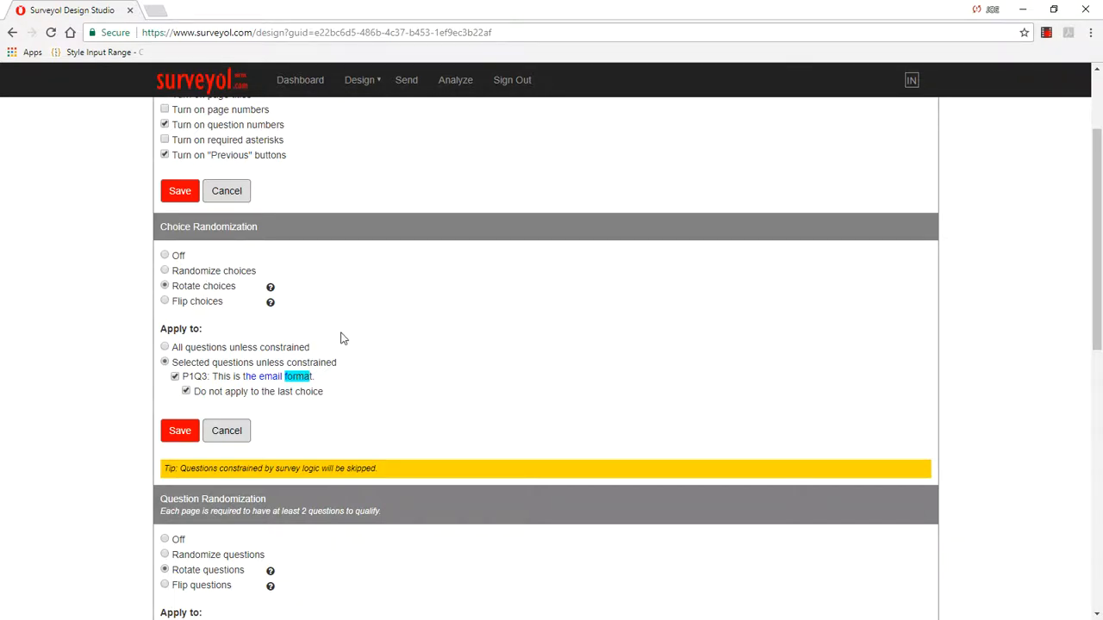
scroll(345, 336, "down", 5)
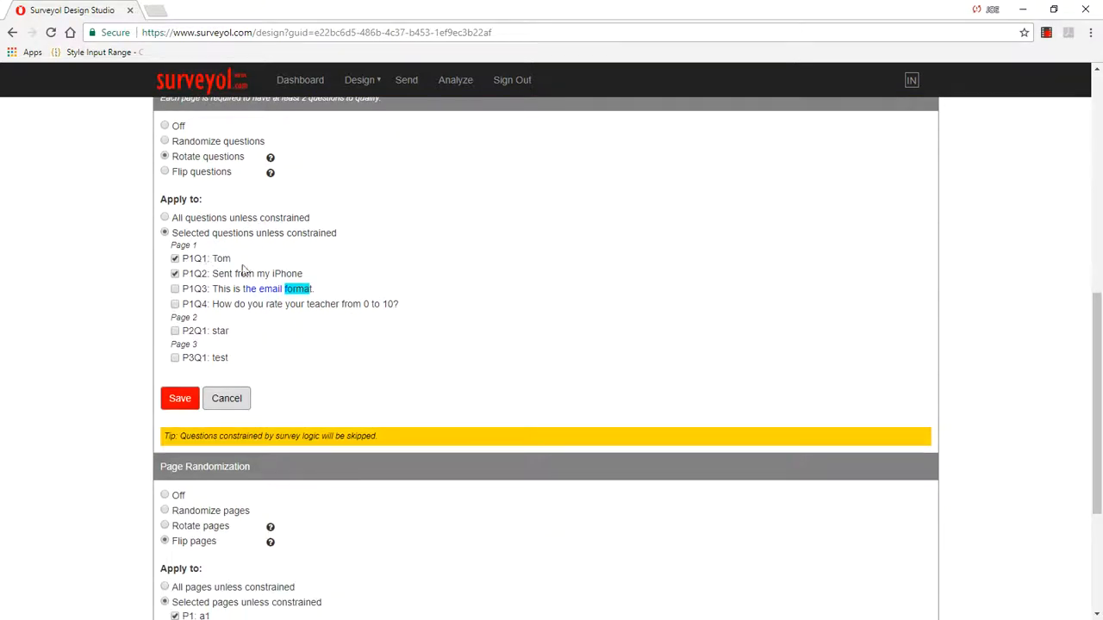
scroll(421, 371, "down", 2)
scroll(419, 371, "up", 1)
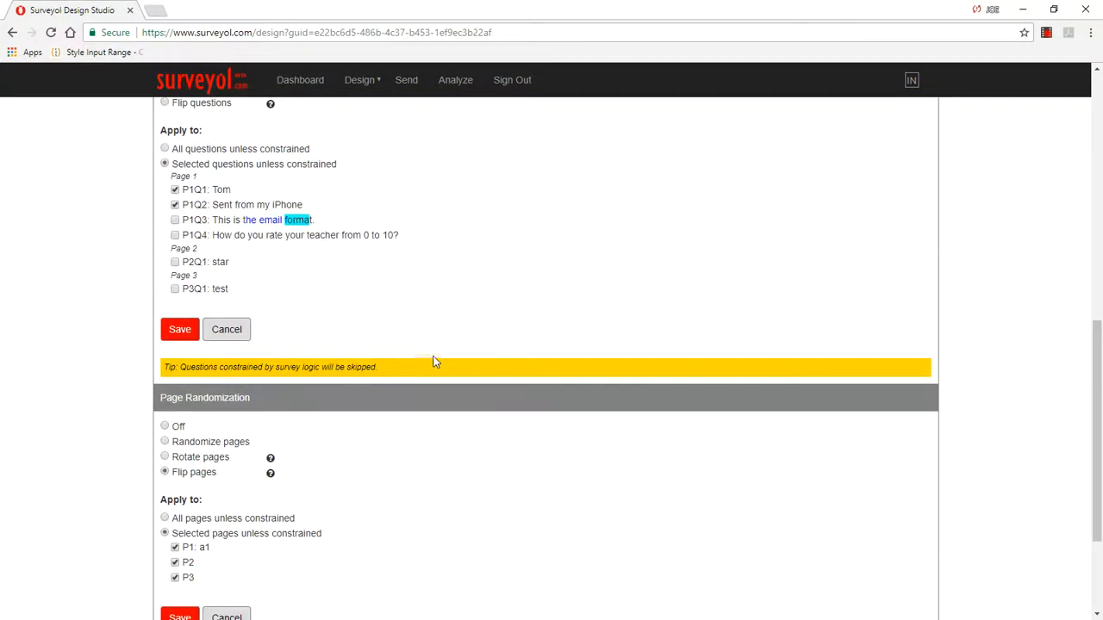
scroll(527, 285, "up", 4)
scroll(528, 286, "up", 1)
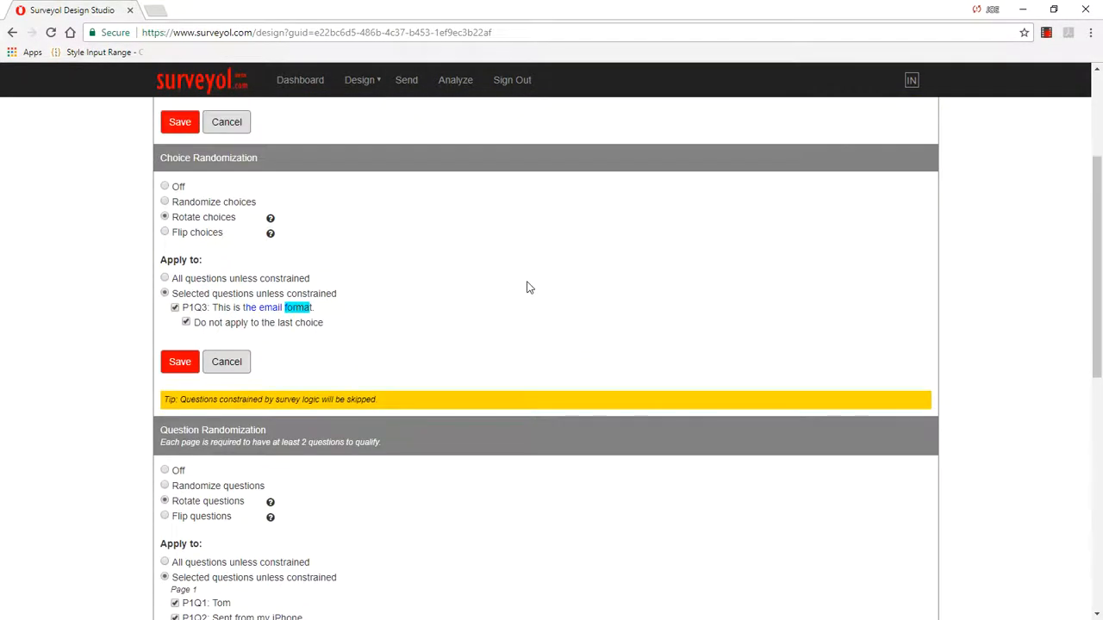
Step: Try applying choice randomization to all questions unless constrained, and return the scope to selected questions
left_click(165, 278)
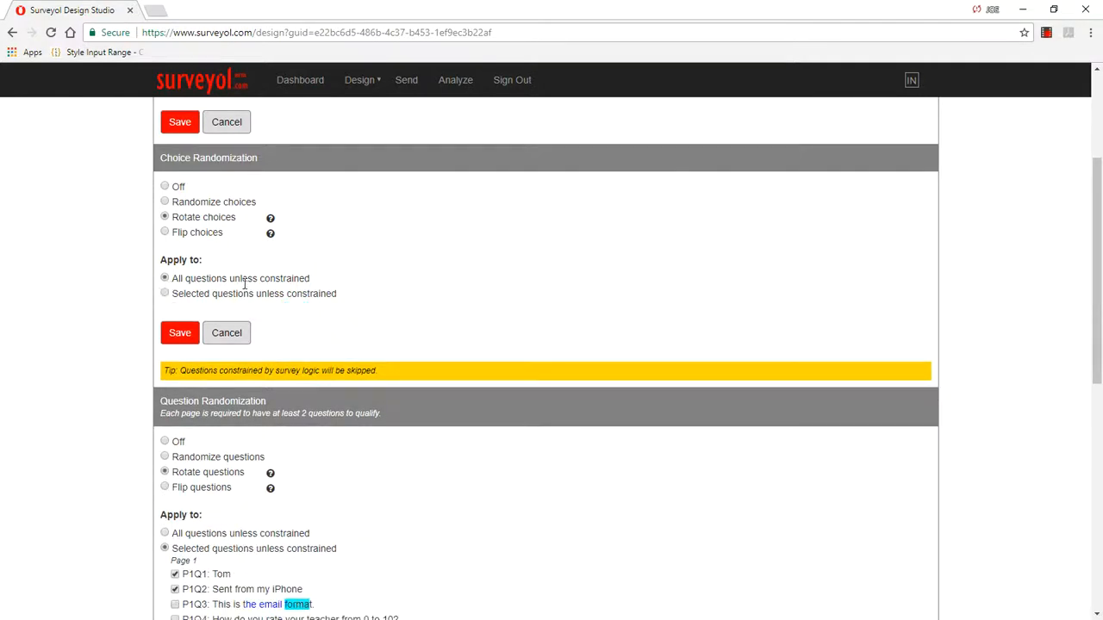
left_click(164, 294)
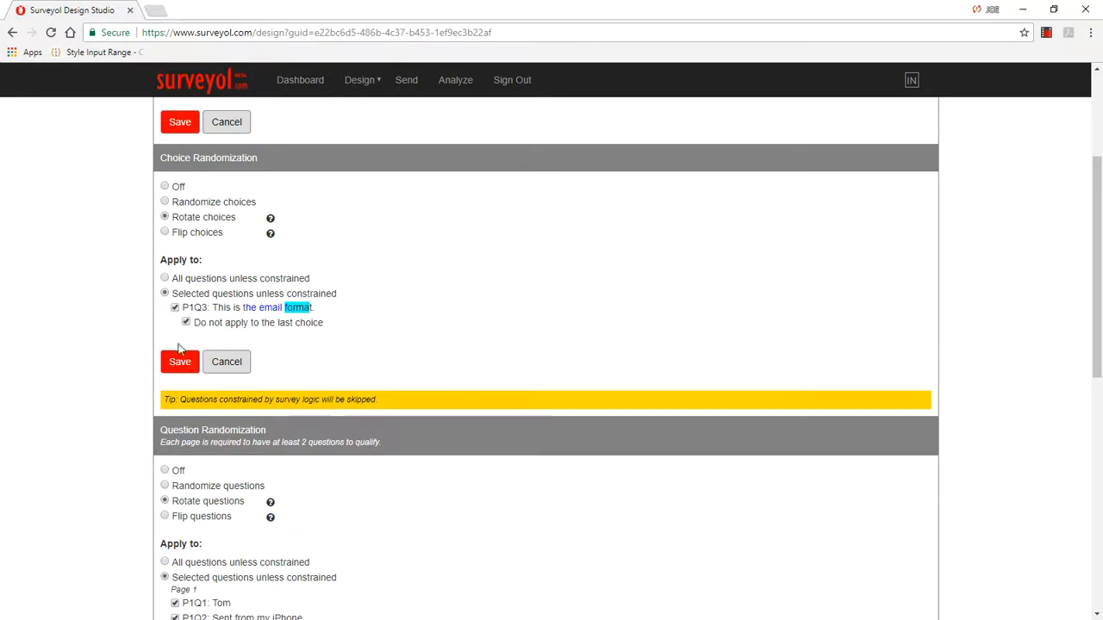
scroll(390, 366, "down", 1)
scroll(389, 366, "down", 3)
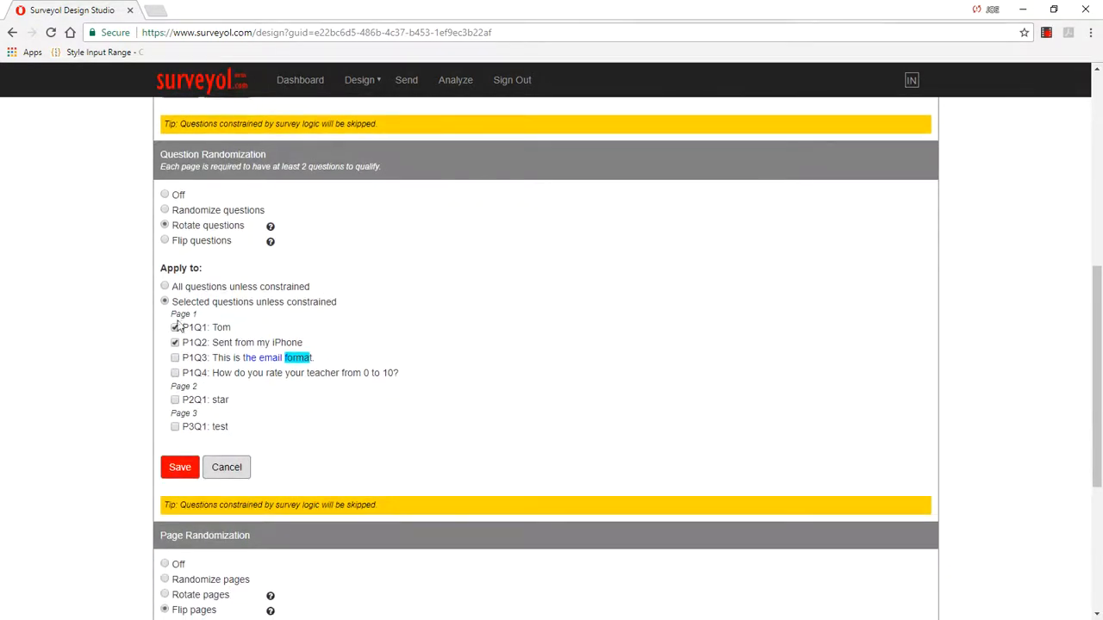
scroll(298, 398, "down", 3)
scroll(299, 399, "up", 3)
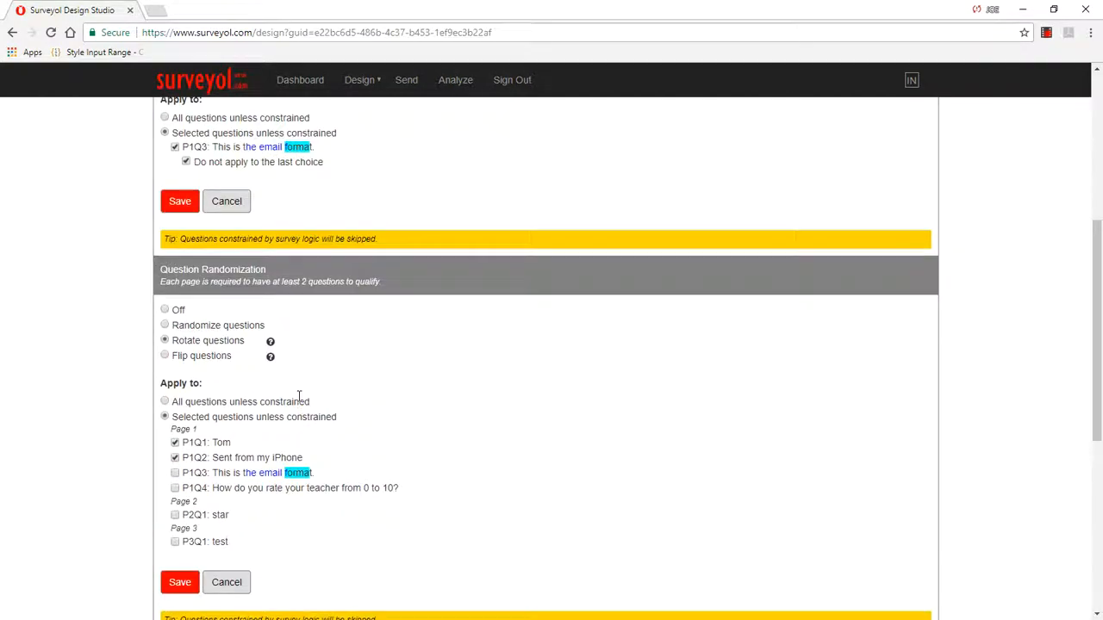
scroll(299, 395, "up", 2)
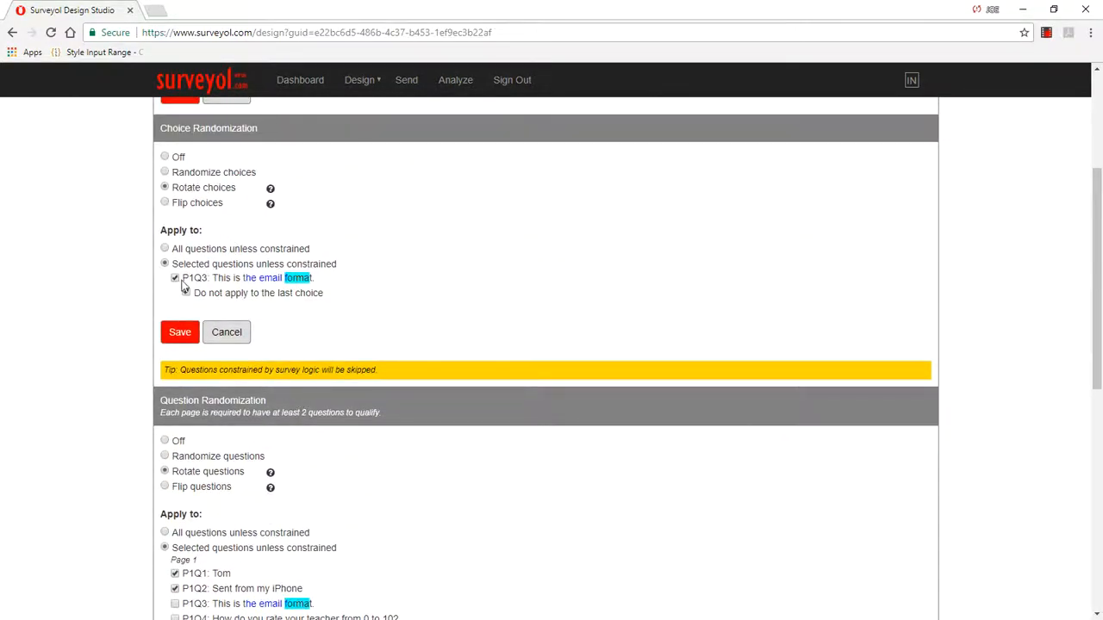
scroll(423, 239, "up", 2)
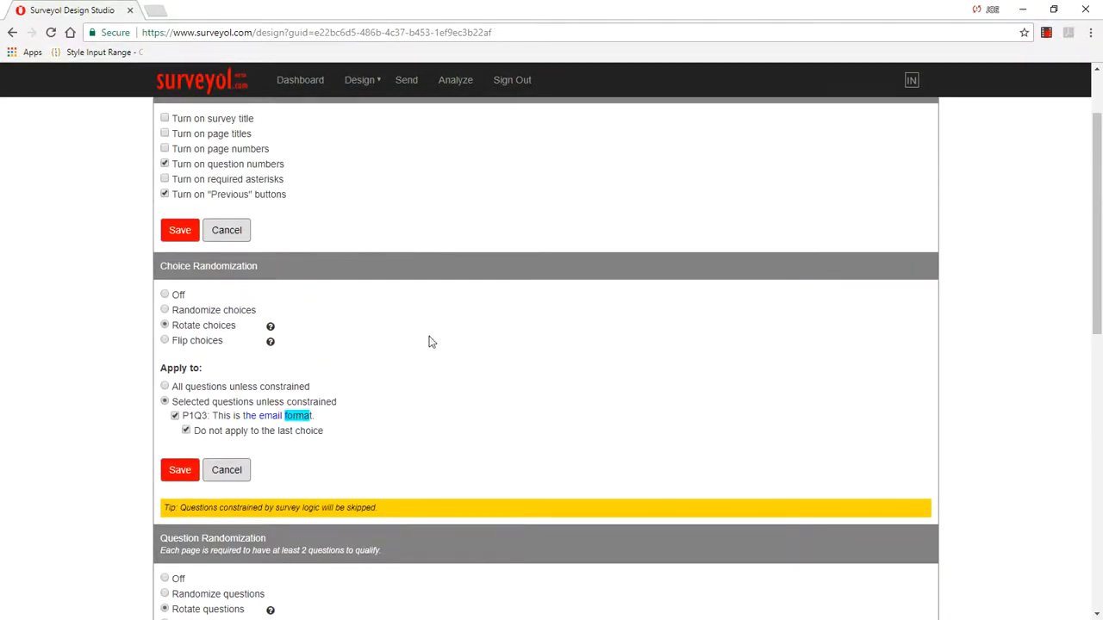
scroll(460, 382, "down", 1)
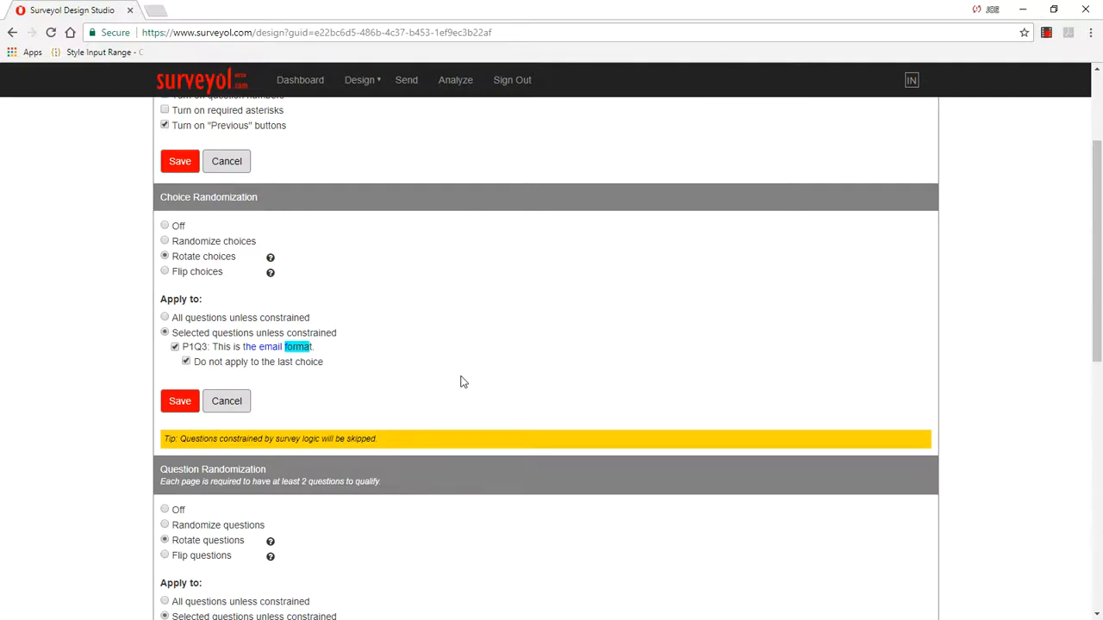
Step: Set choice randomization to Randomize choices, include the last choice of P1Q3, and save the options
left_click(164, 242)
scroll(356, 438, "up", 1)
scroll(401, 431, "down", 1)
left_click(186, 362)
left_click(180, 403)
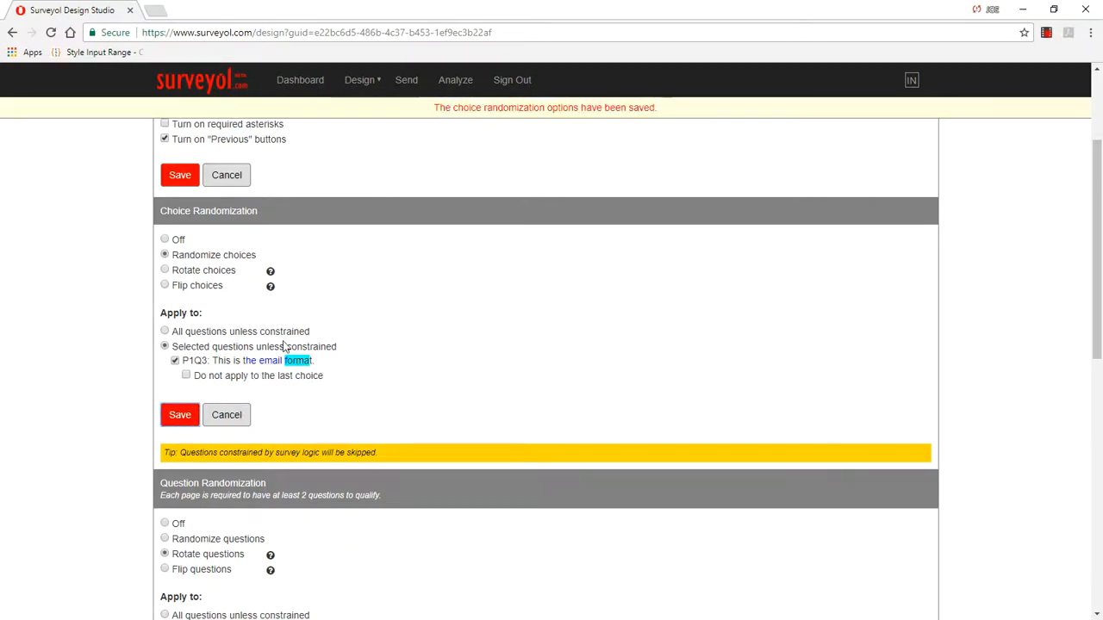
Step: Preview the survey and reload it several times to examine the order of question 3's choices
scroll(286, 377, "down", 1)
mouse_move(366, 83)
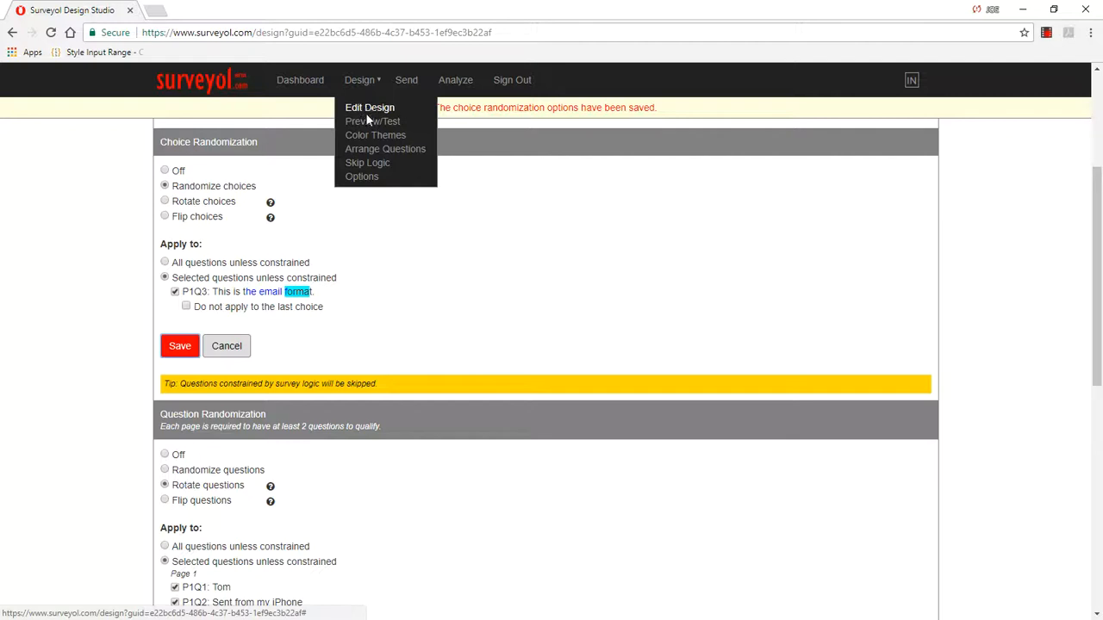
left_click(368, 126)
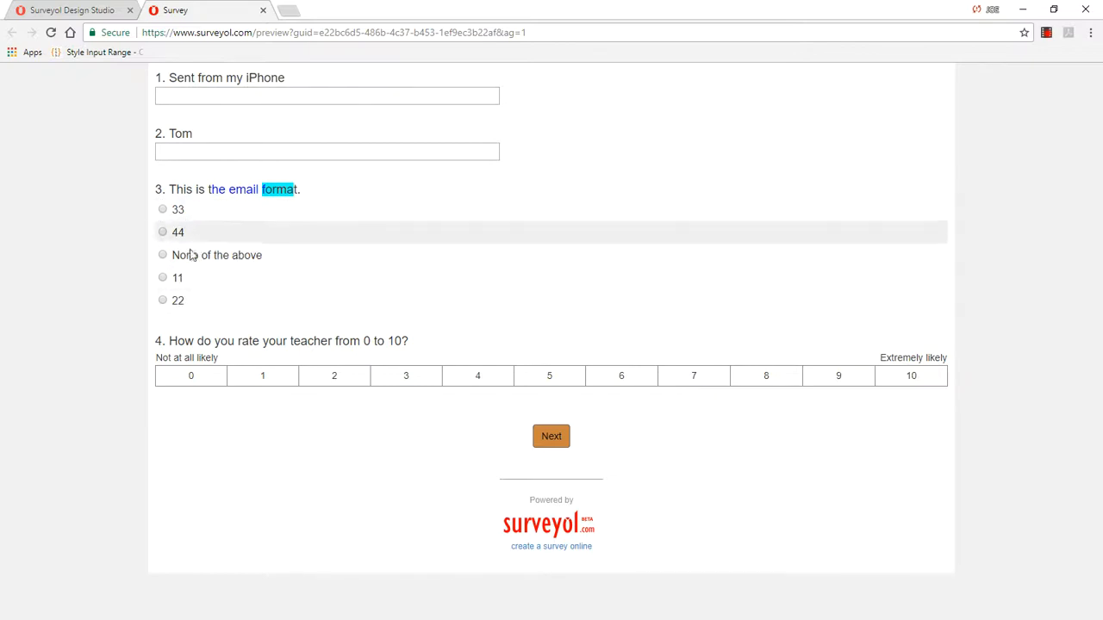
right_click(631, 121)
left_click(655, 162)
right_click(651, 142)
left_click(680, 175)
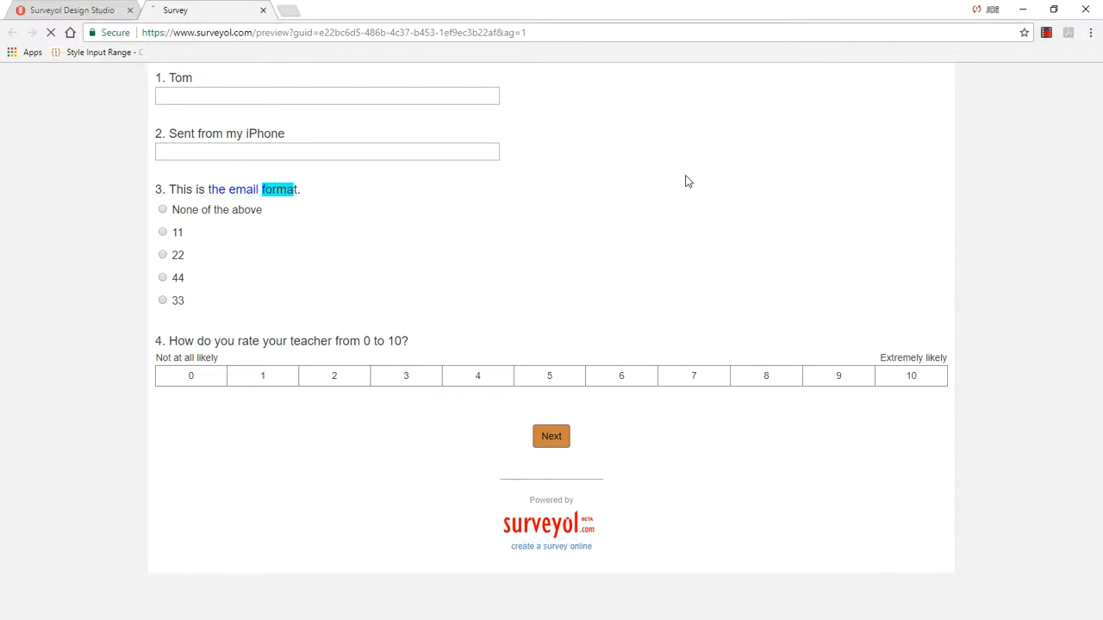
right_click(640, 135)
left_click(672, 173)
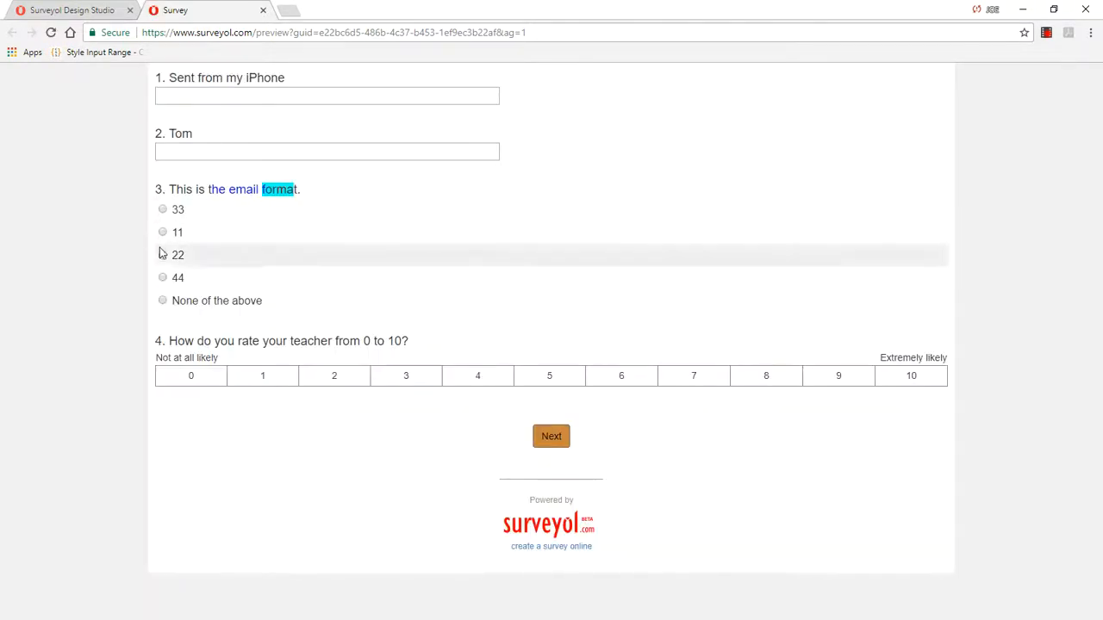
right_click(618, 119)
left_click(681, 173)
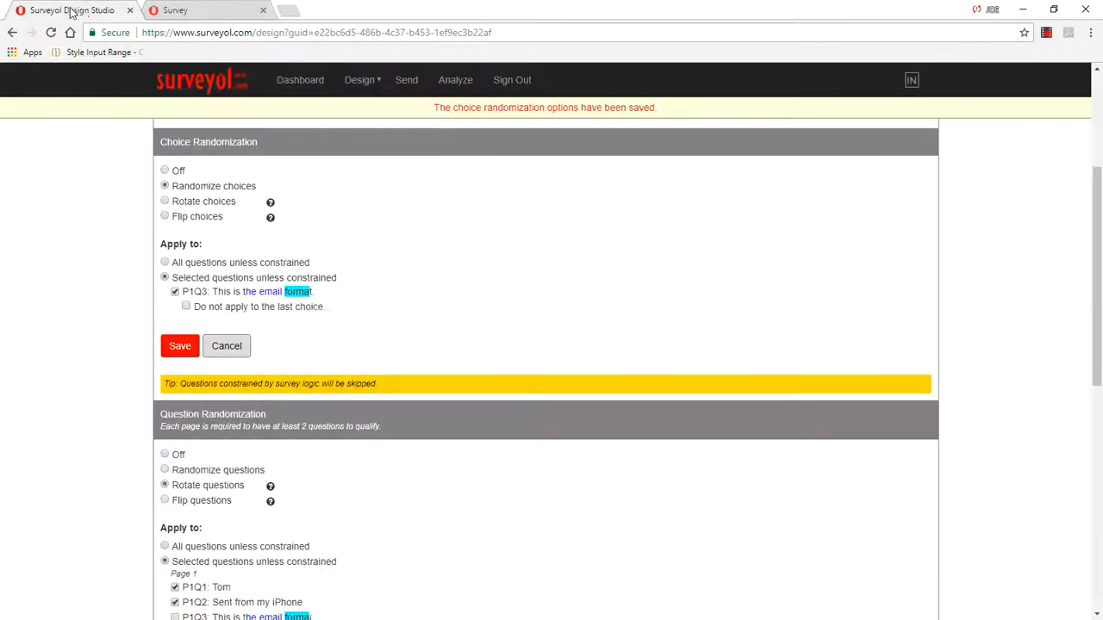
Step: Return to the design options, exclude the last choice of P1Q3 from randomization, and save
left_click(70, 10)
left_click(180, 346)
Step: Reload the open survey preview repeatedly to check where "None of the above" is placed in question 3
left_click(186, 11)
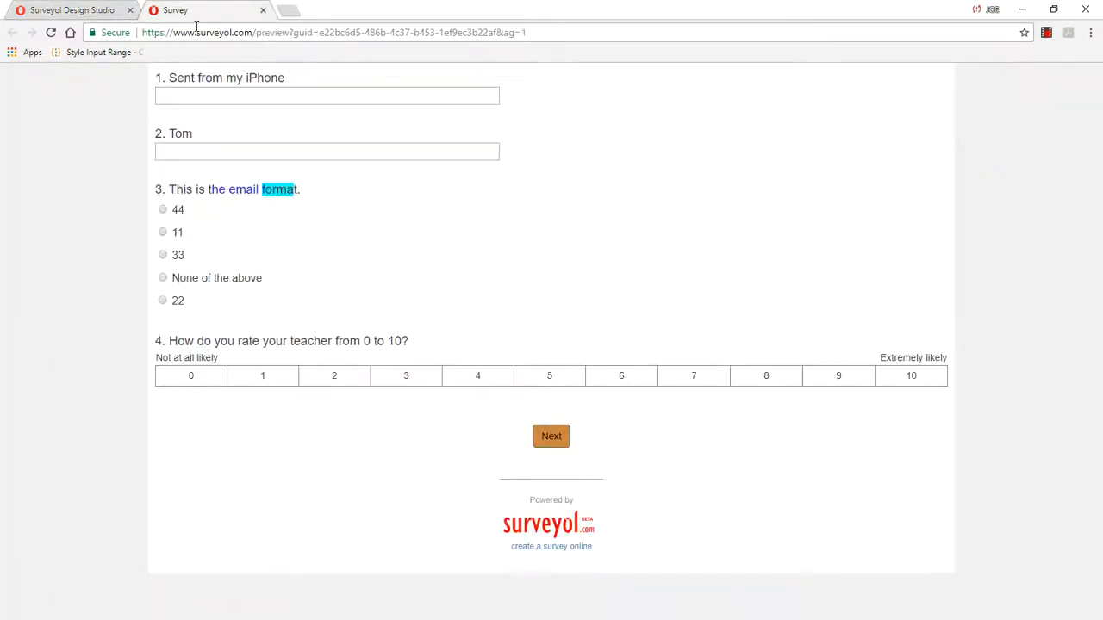
right_click(622, 179)
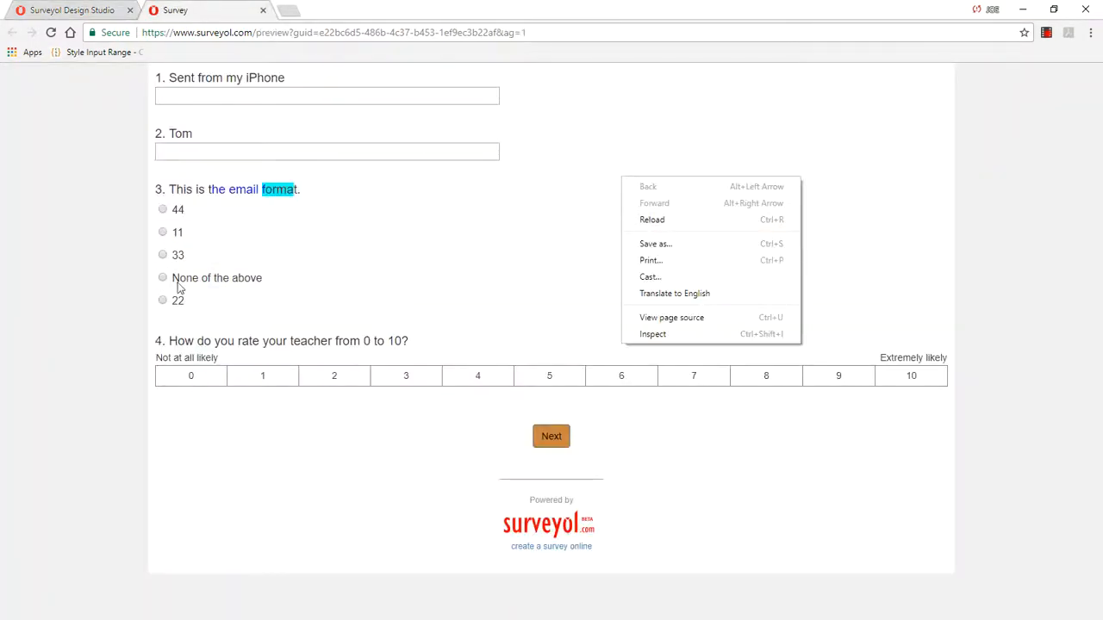
left_click(669, 221)
right_click(645, 169)
left_click(681, 215)
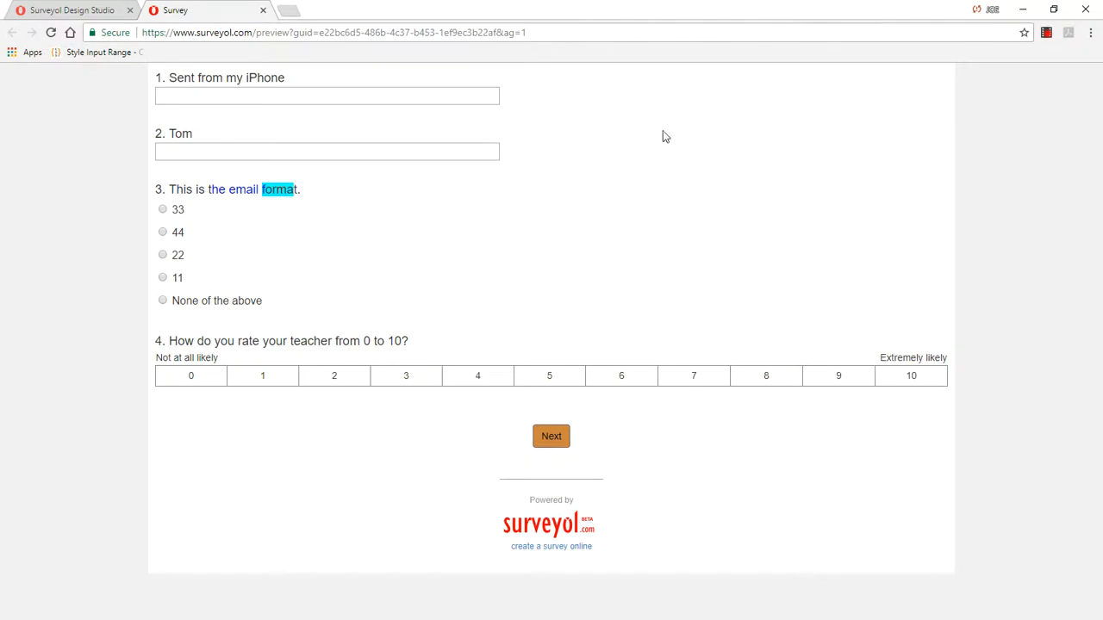
right_click(629, 141)
left_click(673, 177)
right_click(646, 169)
left_click(681, 211)
right_click(644, 151)
left_click(677, 199)
right_click(629, 157)
left_click(656, 198)
right_click(612, 166)
left_click(648, 211)
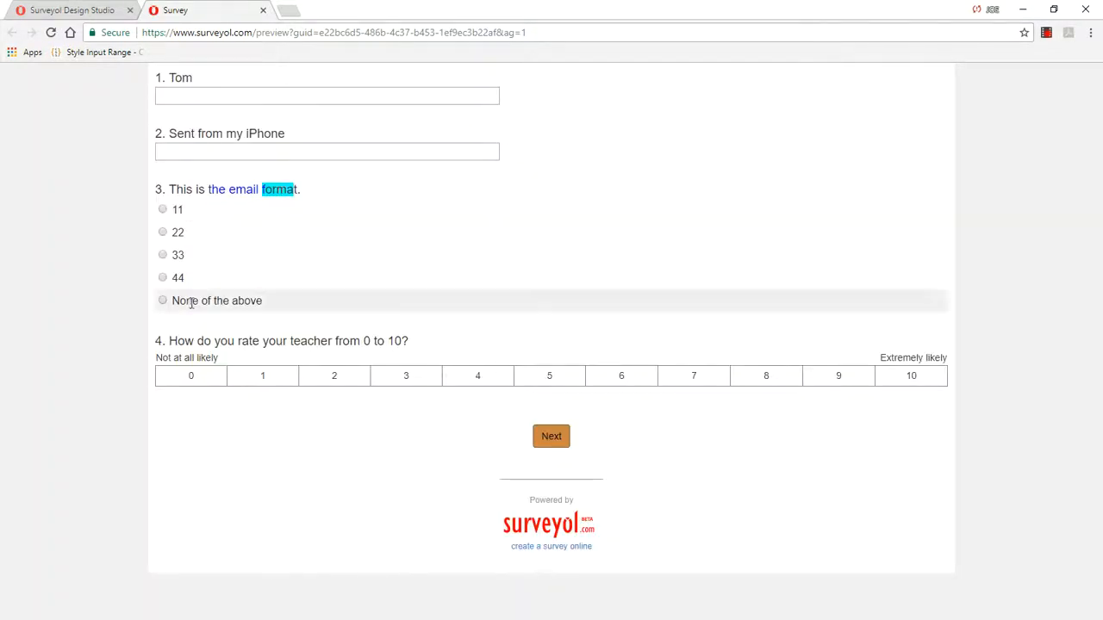
Step: Try to save the question randomization options with only P1Q1 selected by deselecting P1Q2
left_click(69, 11)
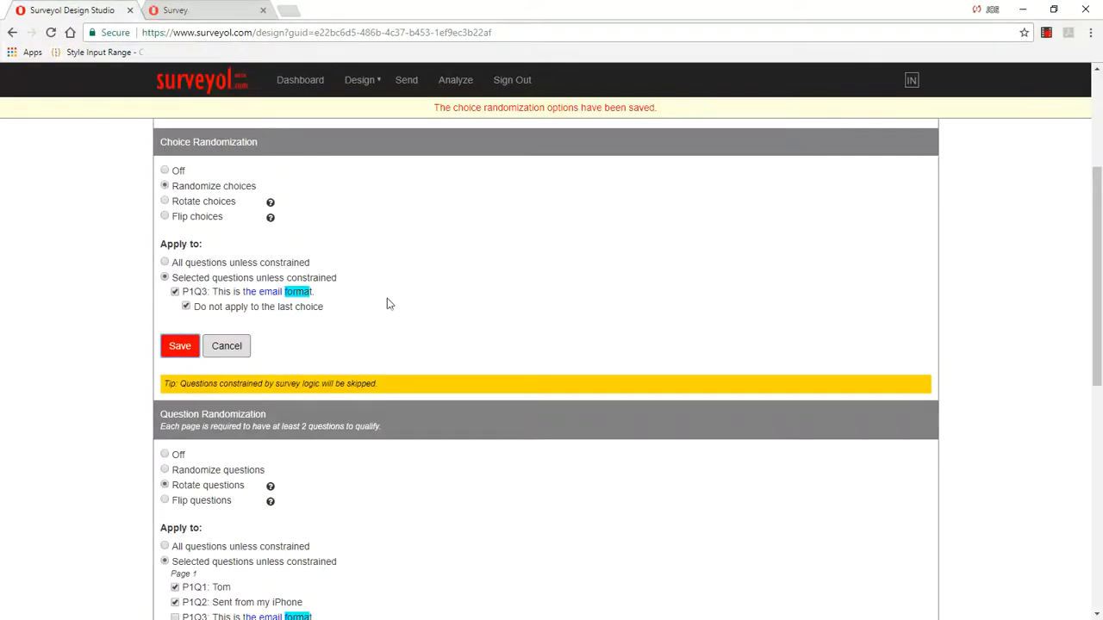
scroll(410, 283, "up", 1)
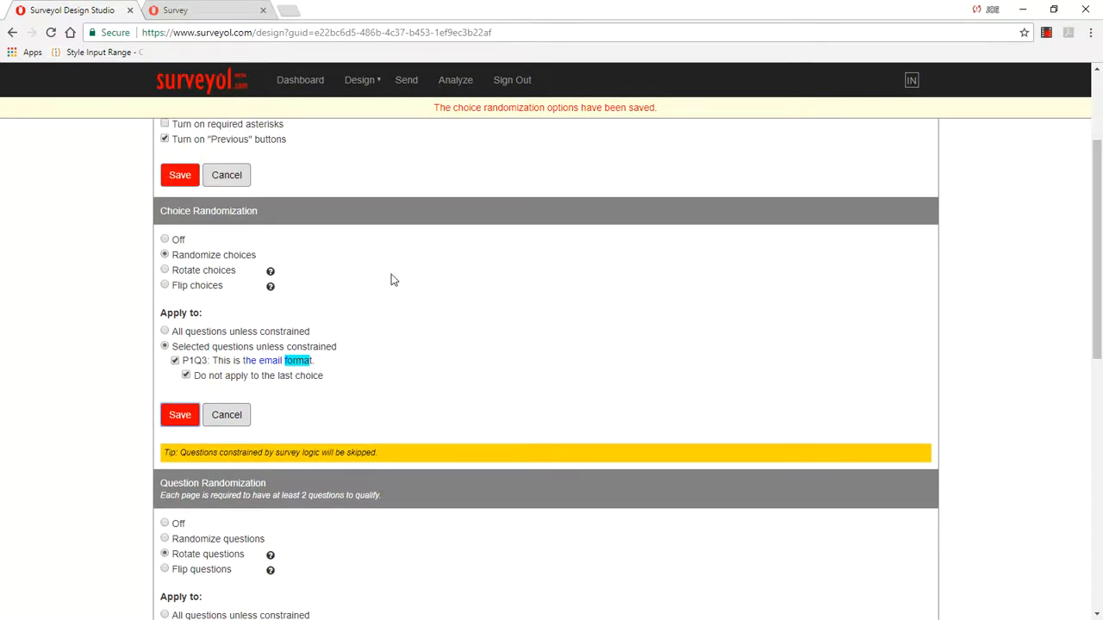
scroll(545, 382, "down", 4)
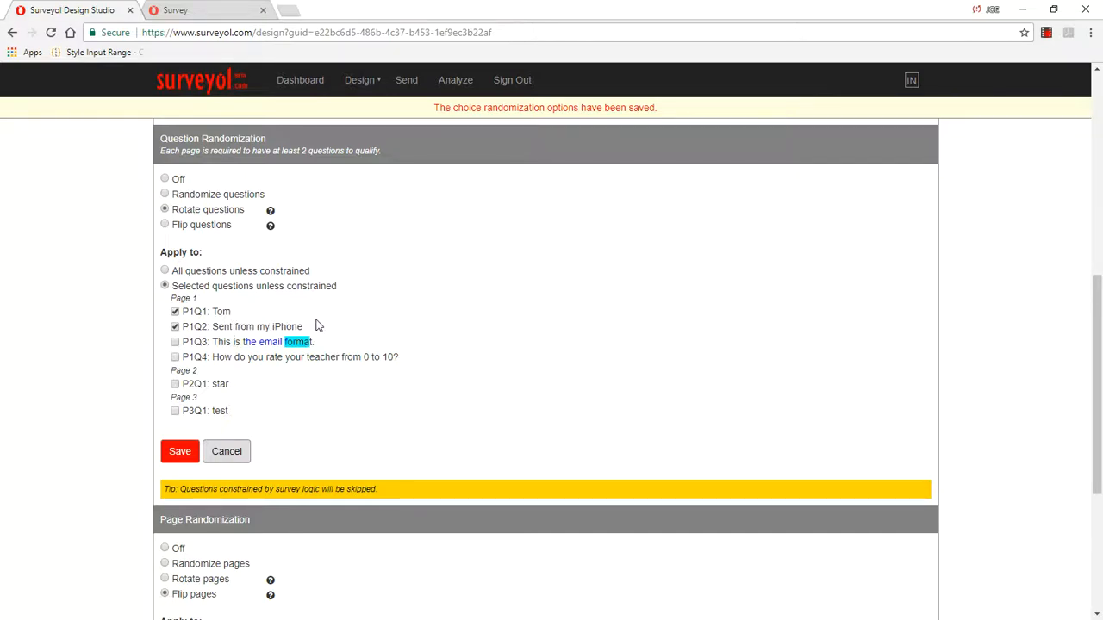
scroll(465, 356, "down", 4)
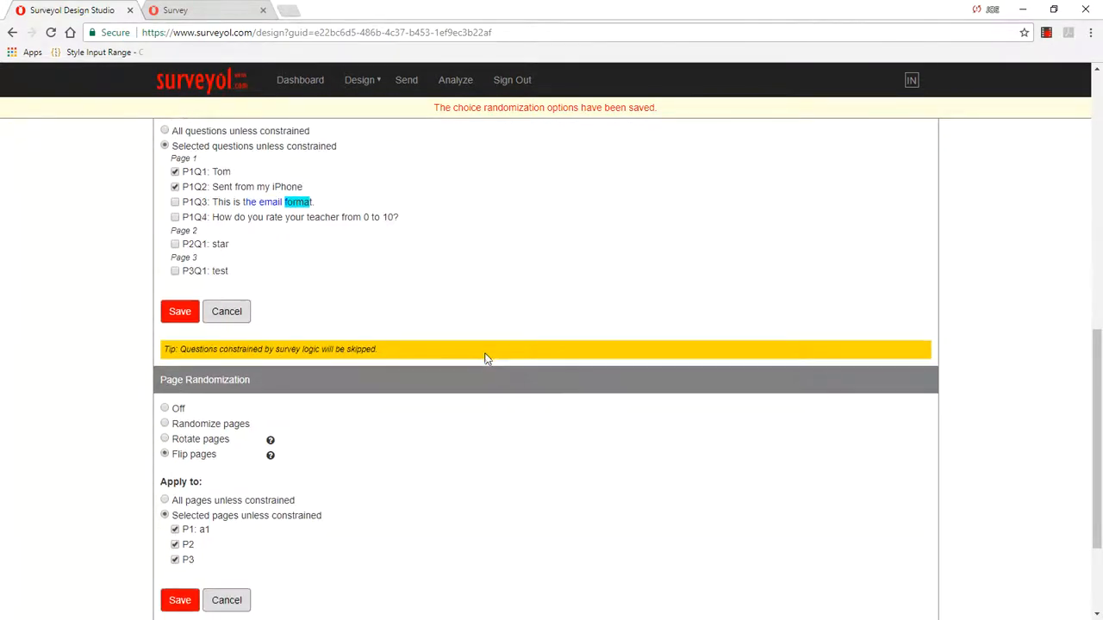
scroll(485, 359, "up", 4)
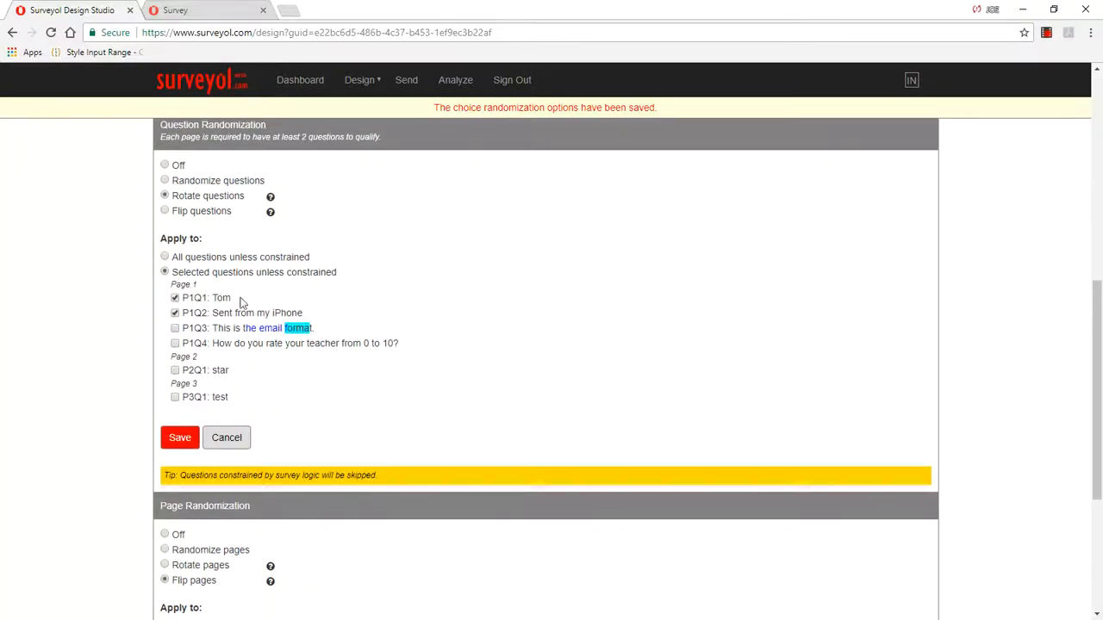
left_click(175, 312)
left_click(190, 441)
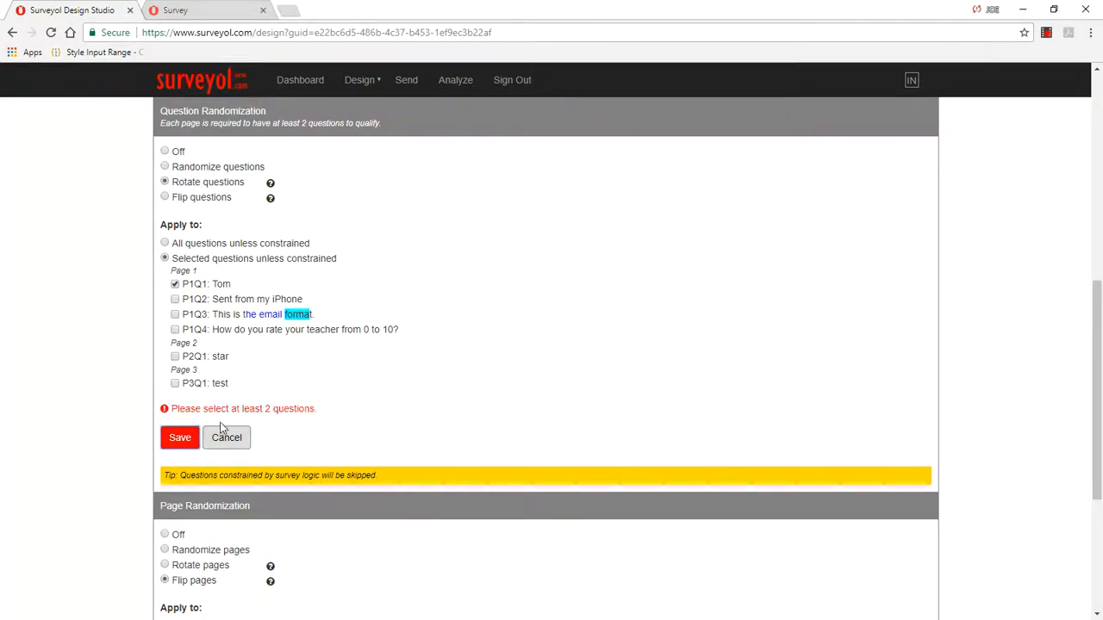
Step: Reselect P1Q2 "Sent from my iPhone" for question rotation and save the question randomization options
left_click(175, 299)
left_click(181, 440)
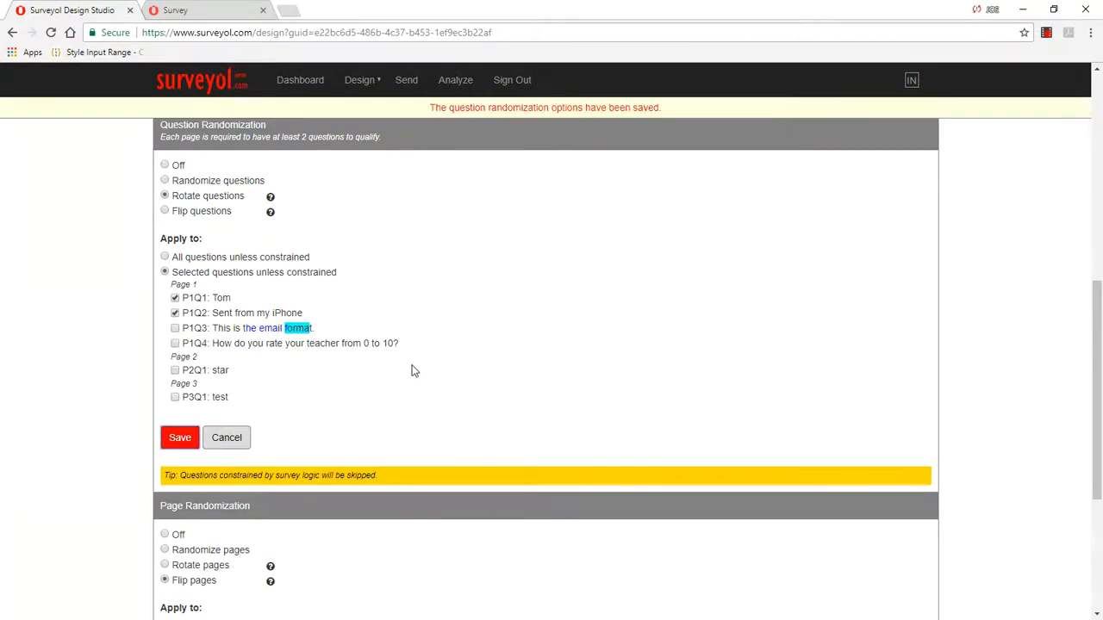
Step: Set page randomization to Randomize pages for the selected pages P1, P2 and P3, and save
scroll(411, 370, "down", 3)
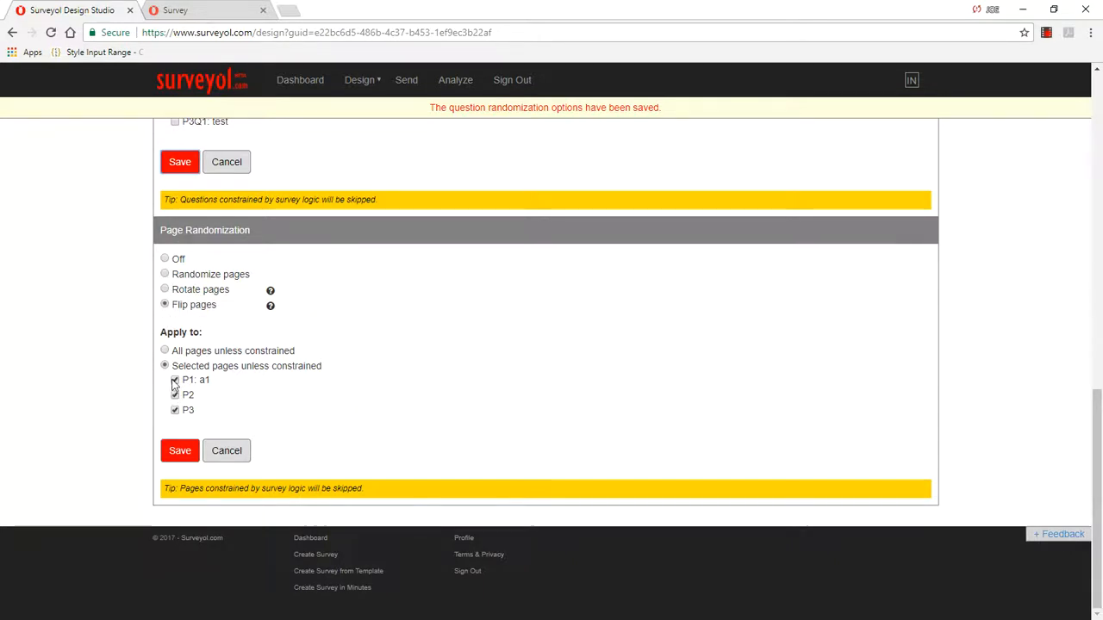
left_click(165, 274)
left_click(183, 455)
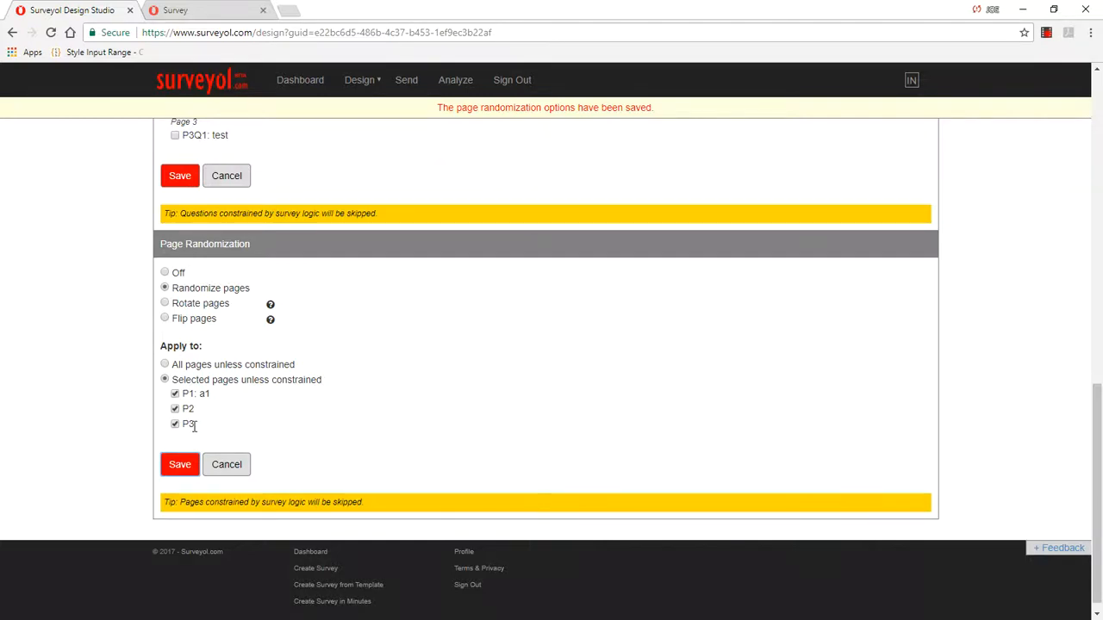
Step: Look through the edit design page and review the survey's skip logic rule to see which pages it constrains
mouse_move(364, 85)
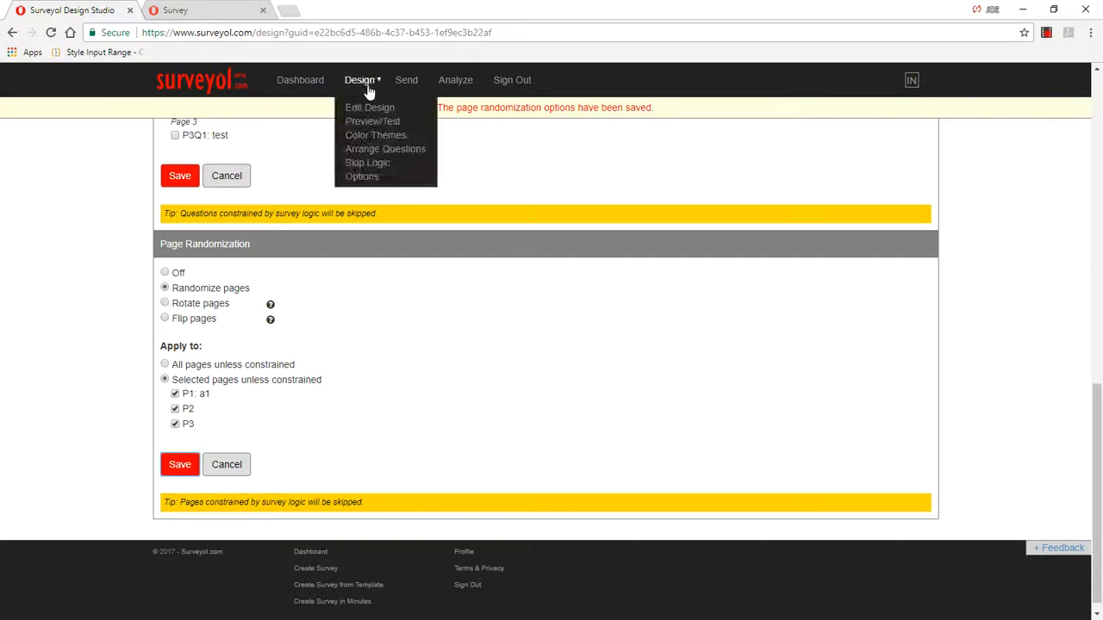
left_click(365, 108)
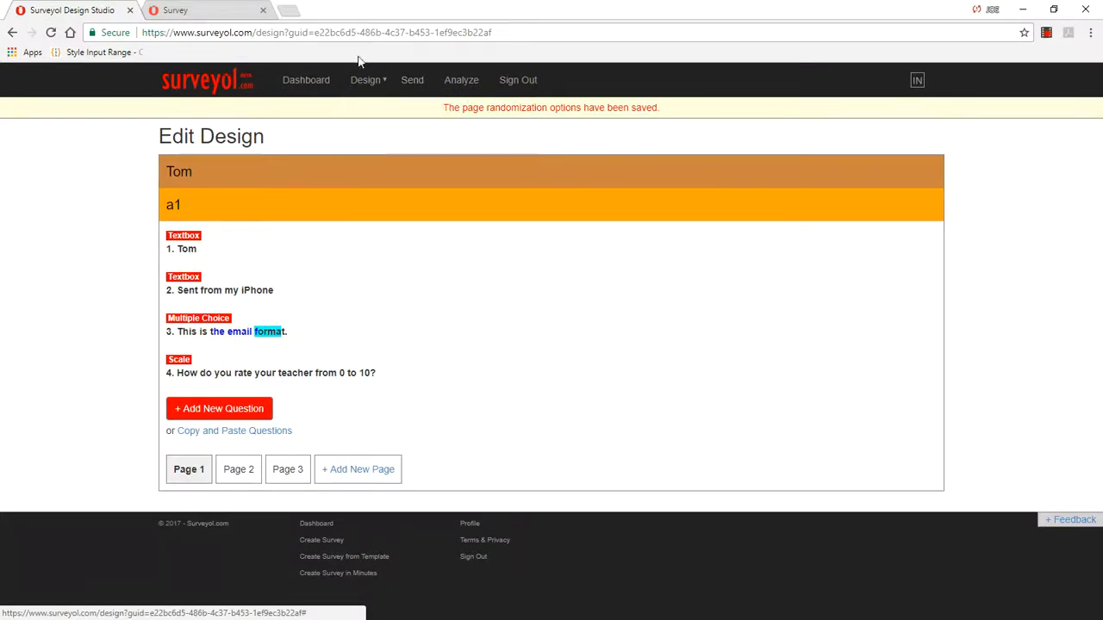
mouse_move(362, 84)
left_click(372, 161)
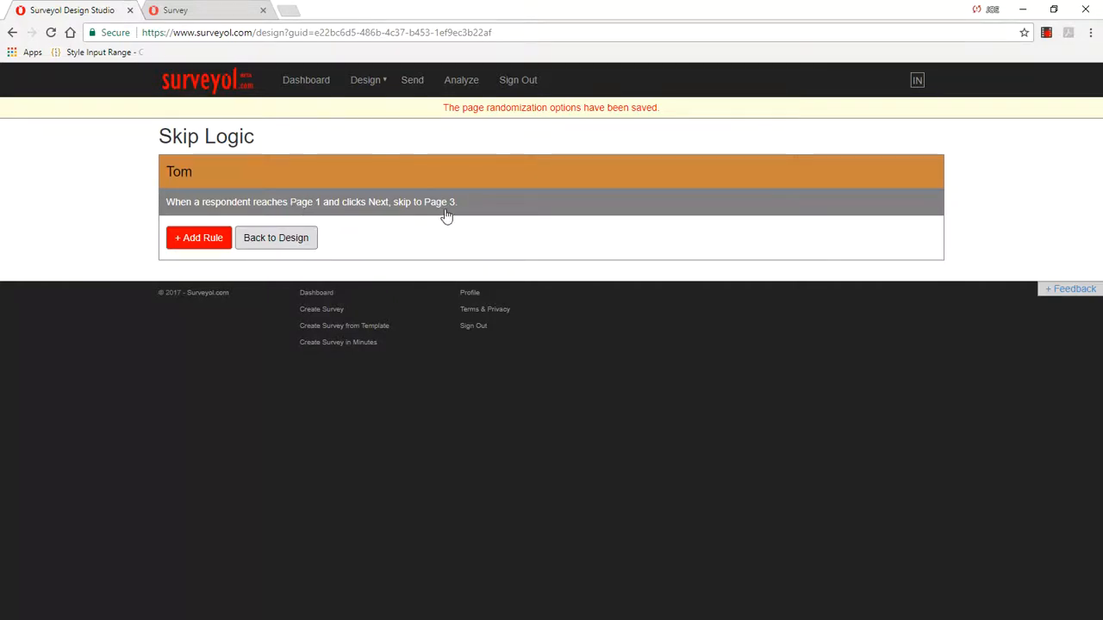
left_click(365, 81)
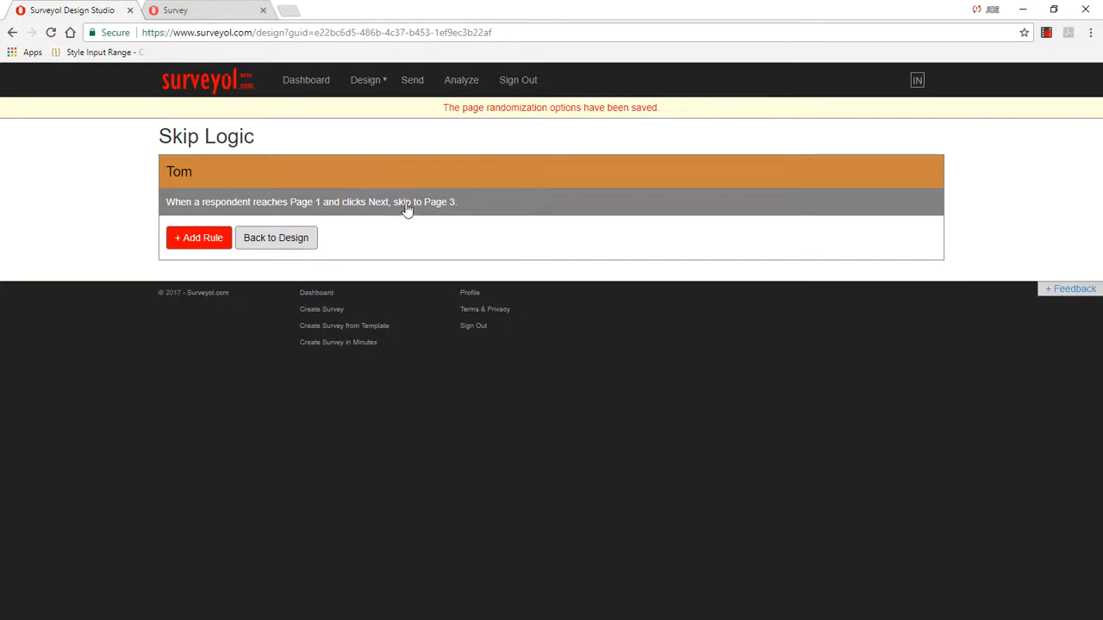
Step: Return to the design options, turn choice randomization off, and save
mouse_move(365, 80)
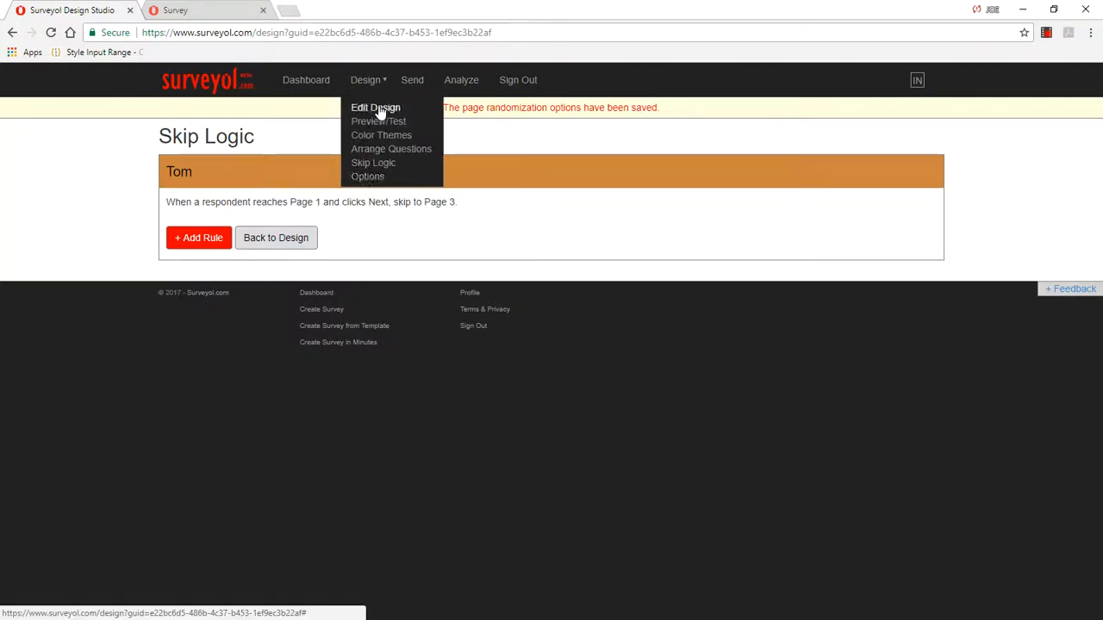
left_click(368, 177)
scroll(443, 301, "down", 5)
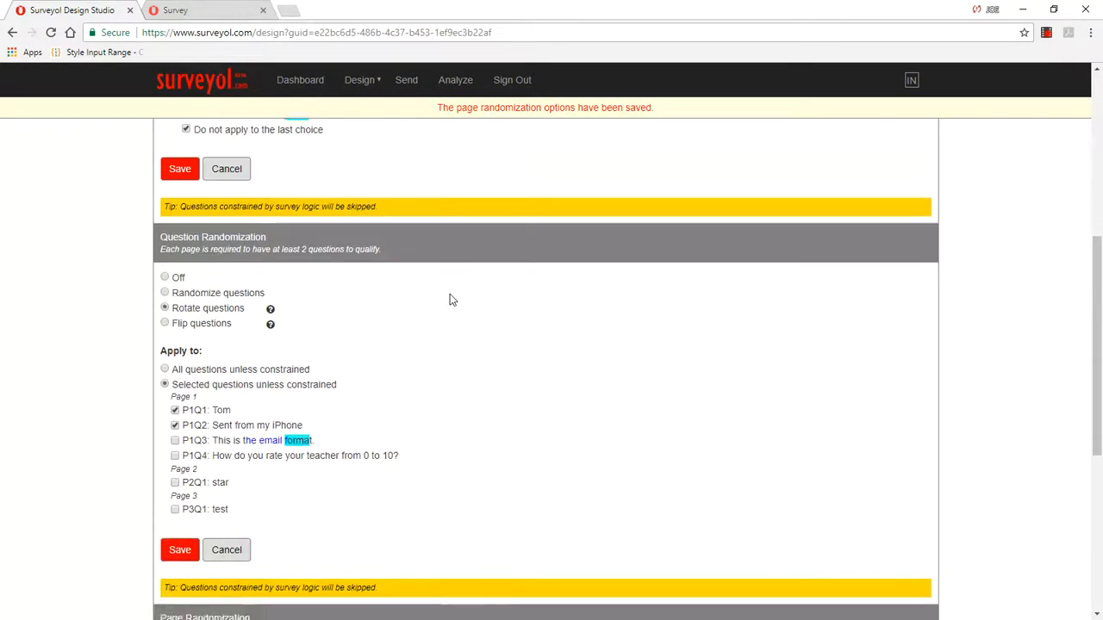
scroll(239, 284, "up", 3)
scroll(344, 455, "down", 3)
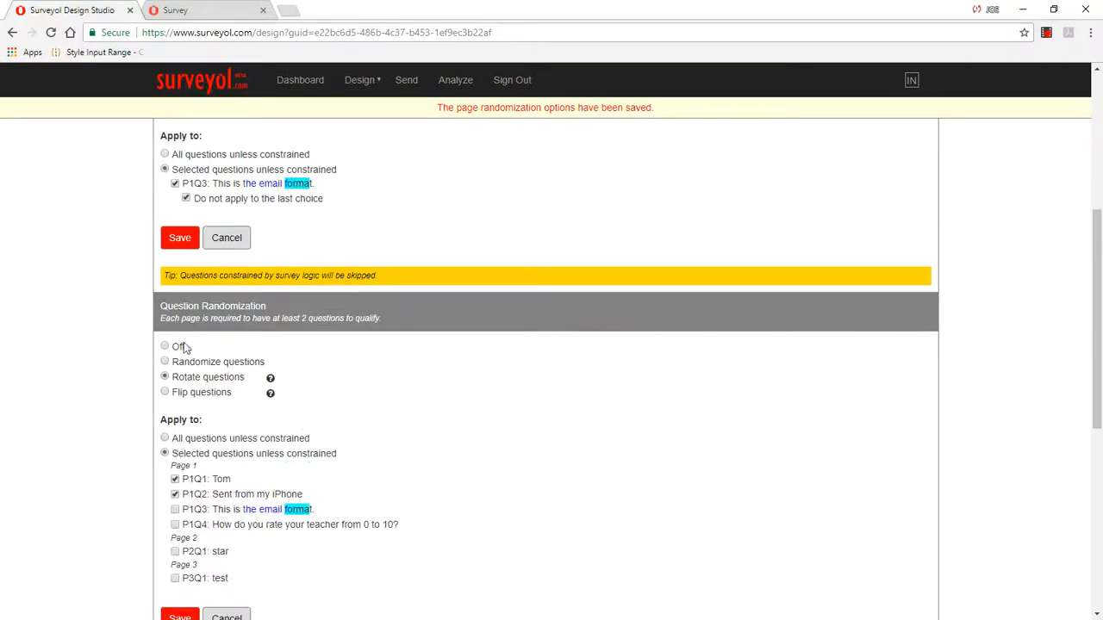
scroll(198, 297, "up", 3)
left_click(164, 268)
left_click(180, 351)
Step: Turn question randomization off and save the question randomization options
scroll(336, 331, "down", 2)
left_click(164, 321)
scroll(172, 259, "down", 3)
left_click(179, 198)
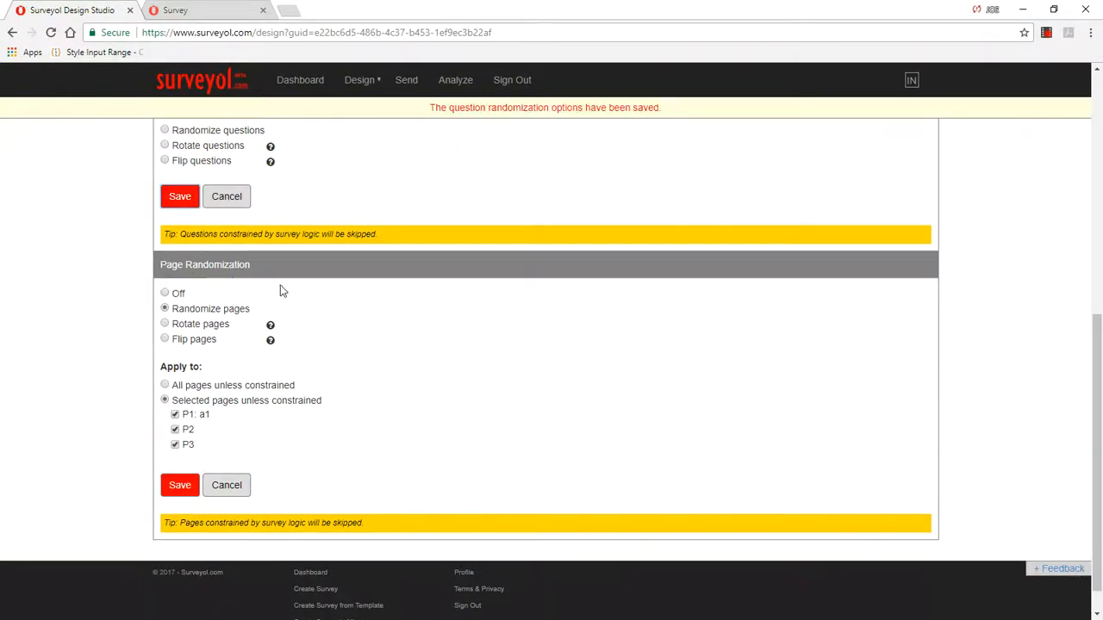
scroll(280, 292, "up", 2)
scroll(327, 385, "down", 2)
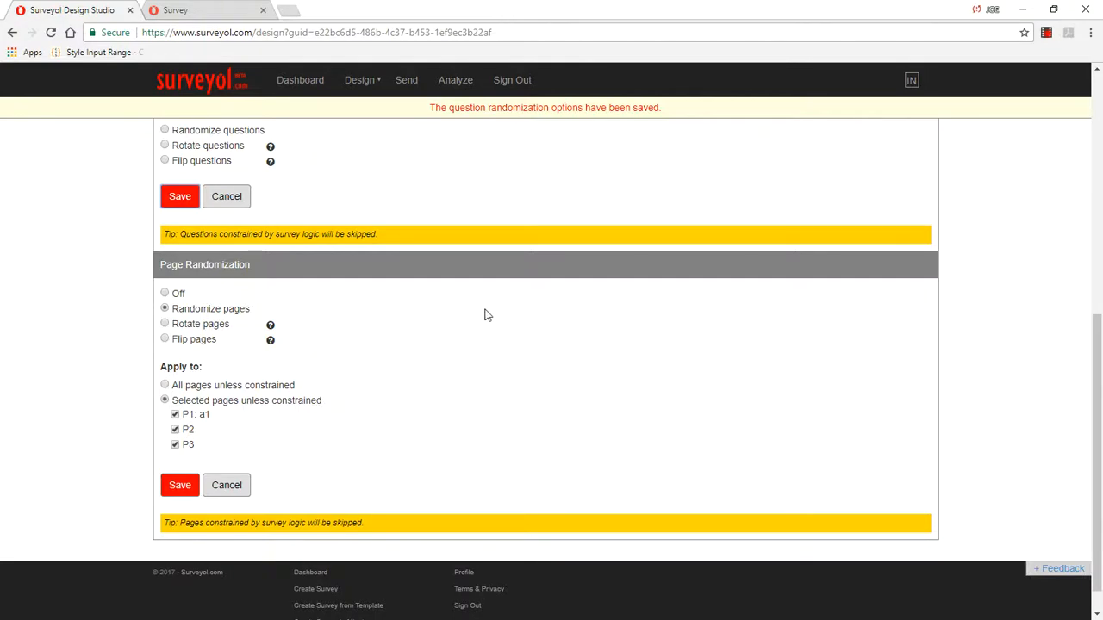
Step: Compare the preview with the design by examining the questions on Page 2 and Page 3
left_click(211, 13)
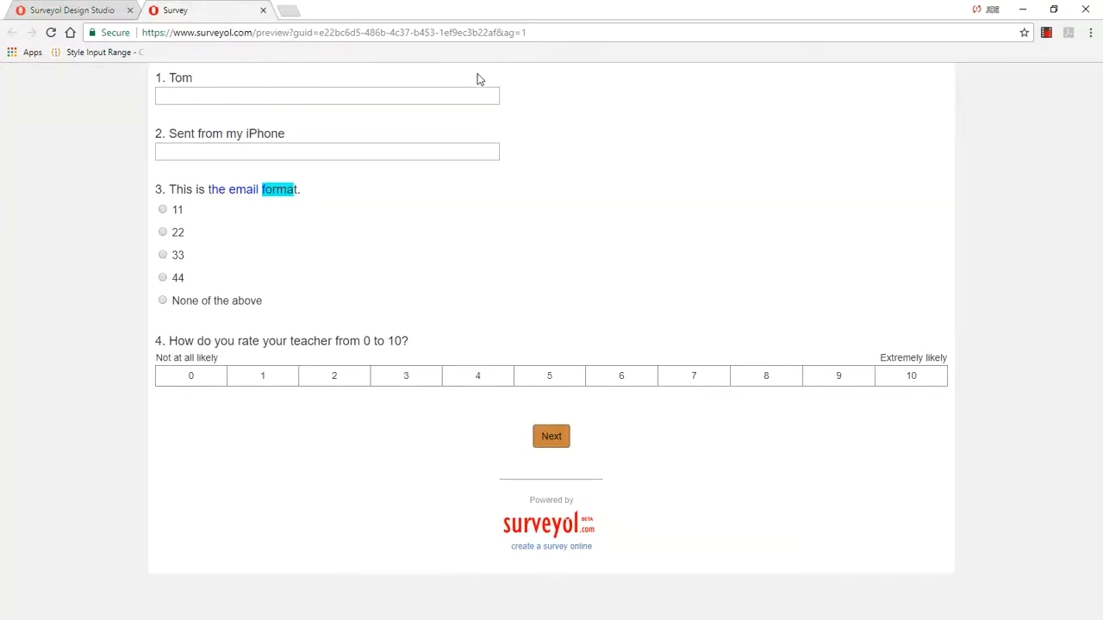
left_click(60, 11)
mouse_move(359, 81)
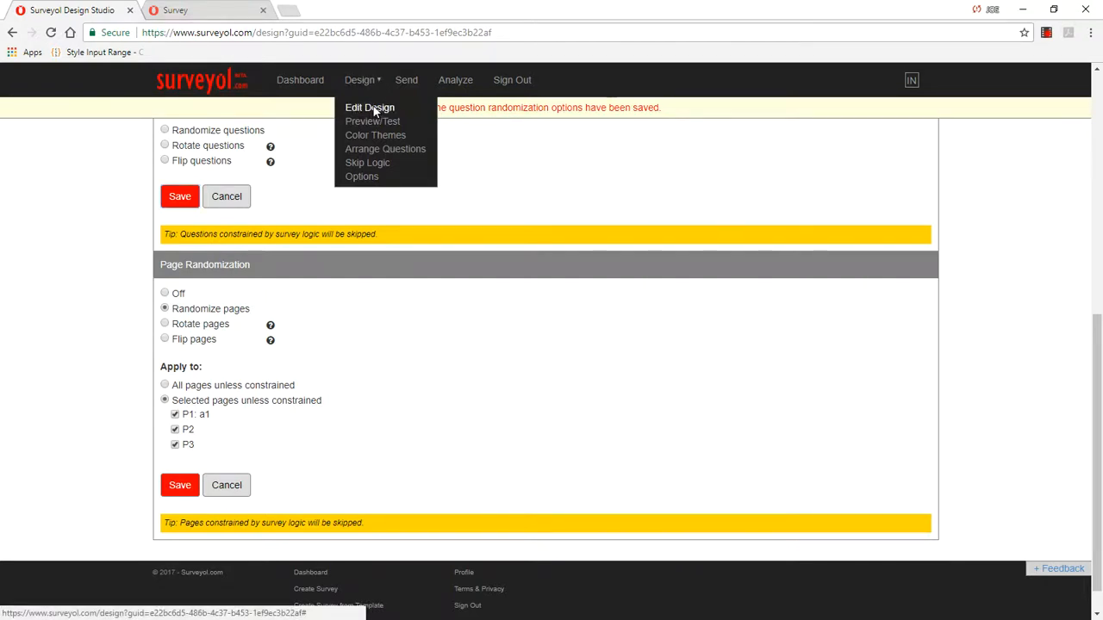
left_click(366, 108)
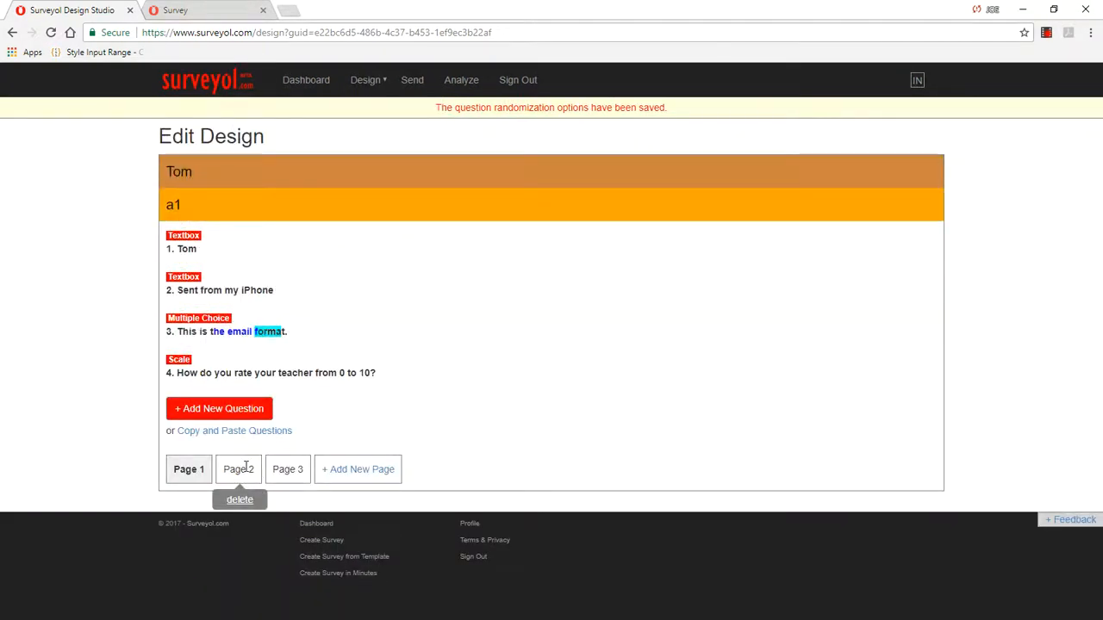
left_click(243, 470)
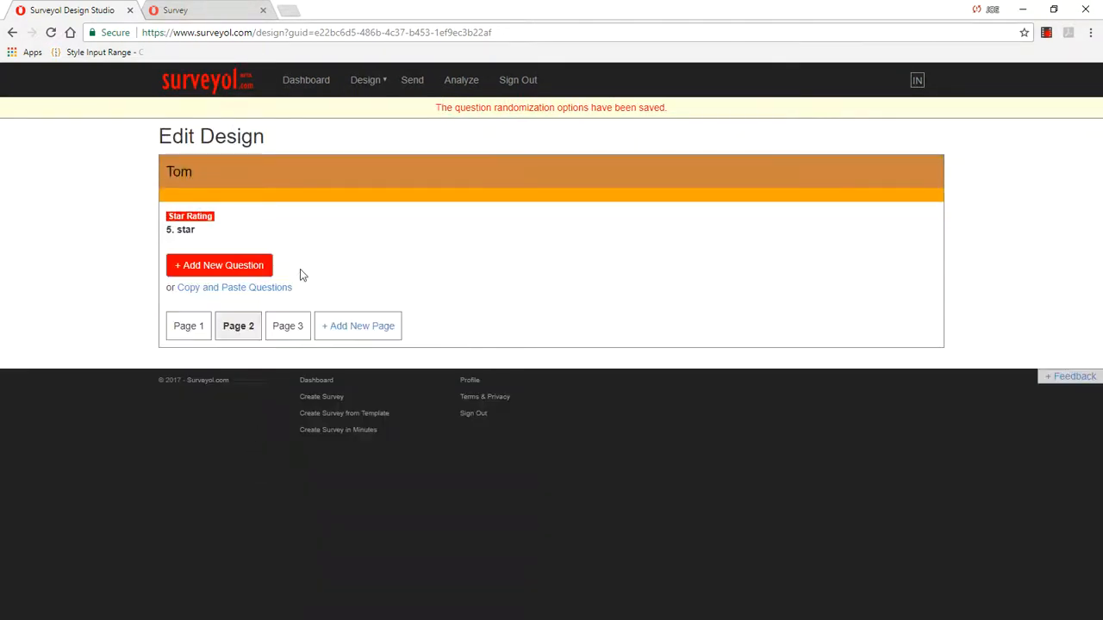
left_click(189, 234)
left_click(390, 332)
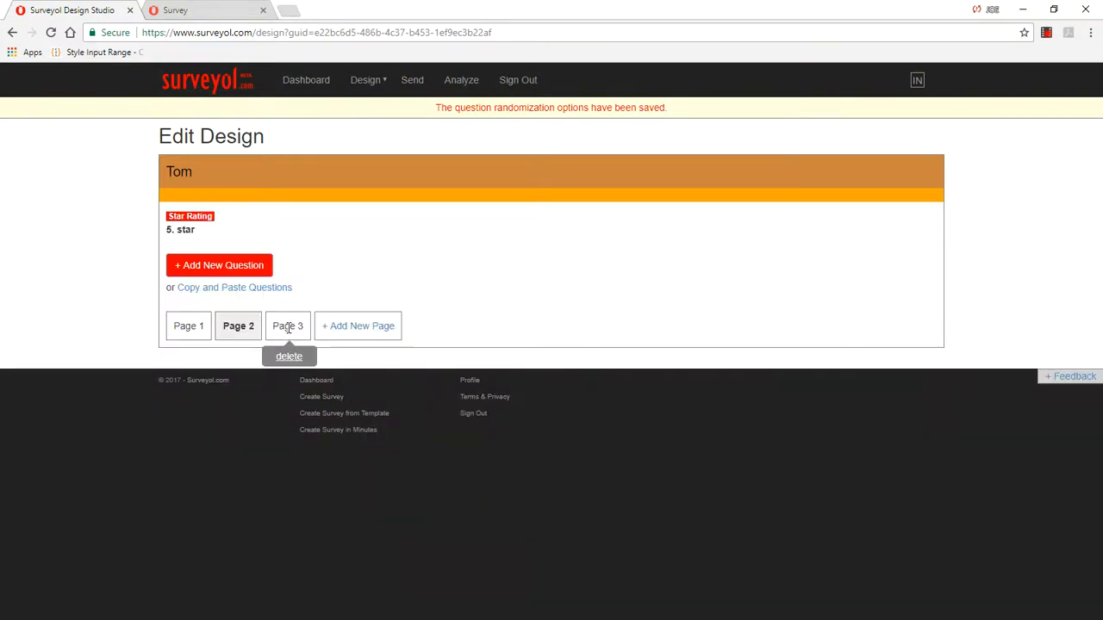
left_click(286, 324)
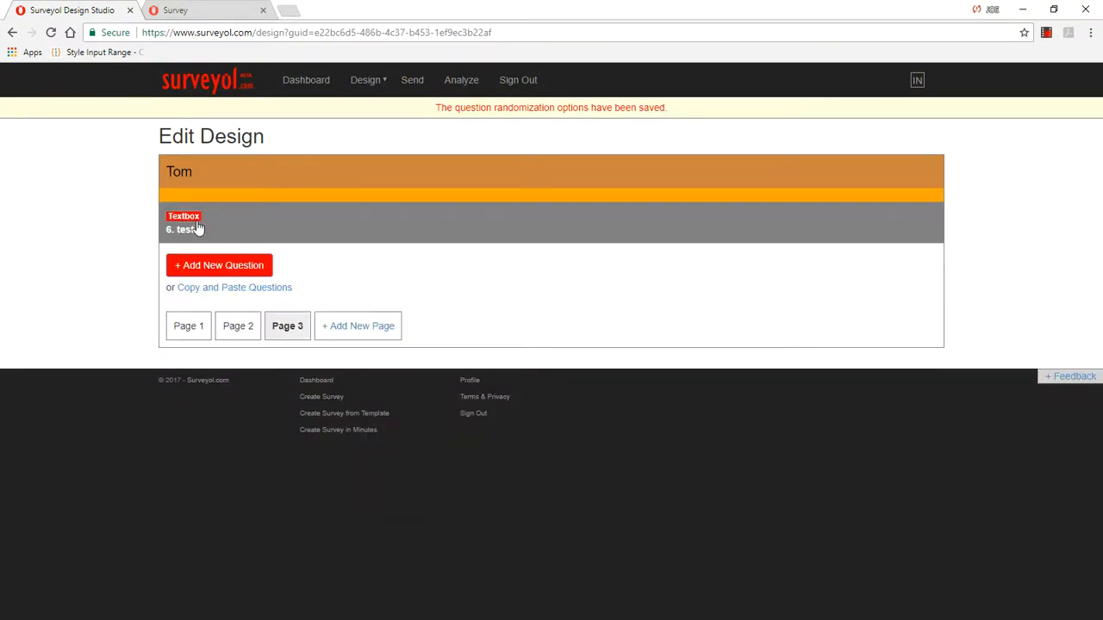
Step: Reload the open survey preview repeatedly to check which page is shown first
left_click(205, 10)
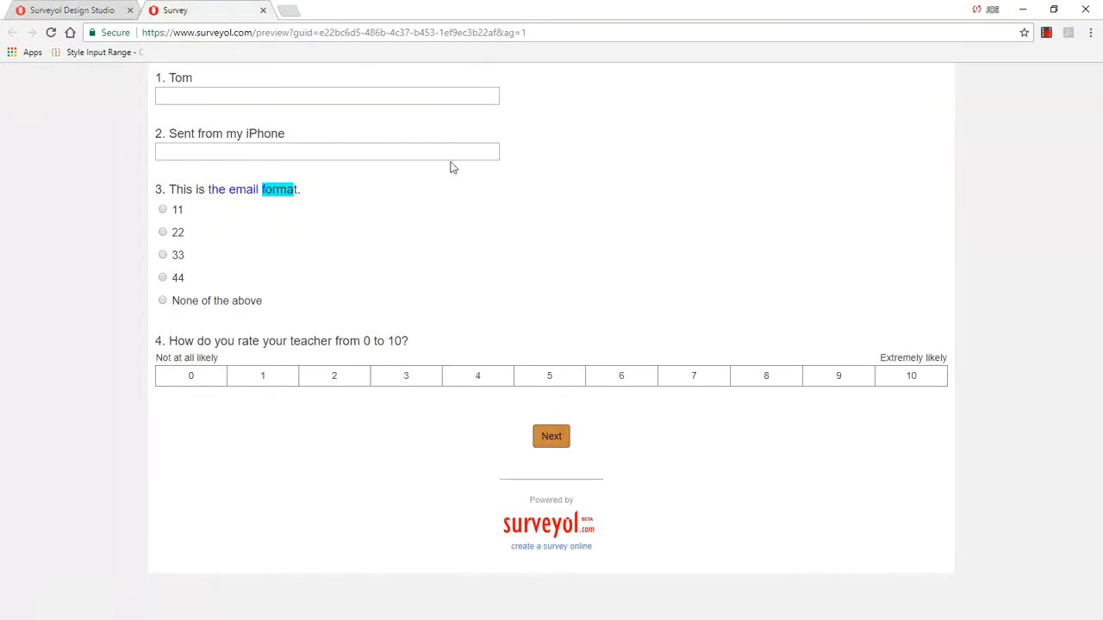
right_click(705, 126)
left_click(743, 173)
right_click(730, 126)
left_click(776, 168)
right_click(766, 153)
left_click(796, 194)
right_click(762, 167)
left_click(794, 210)
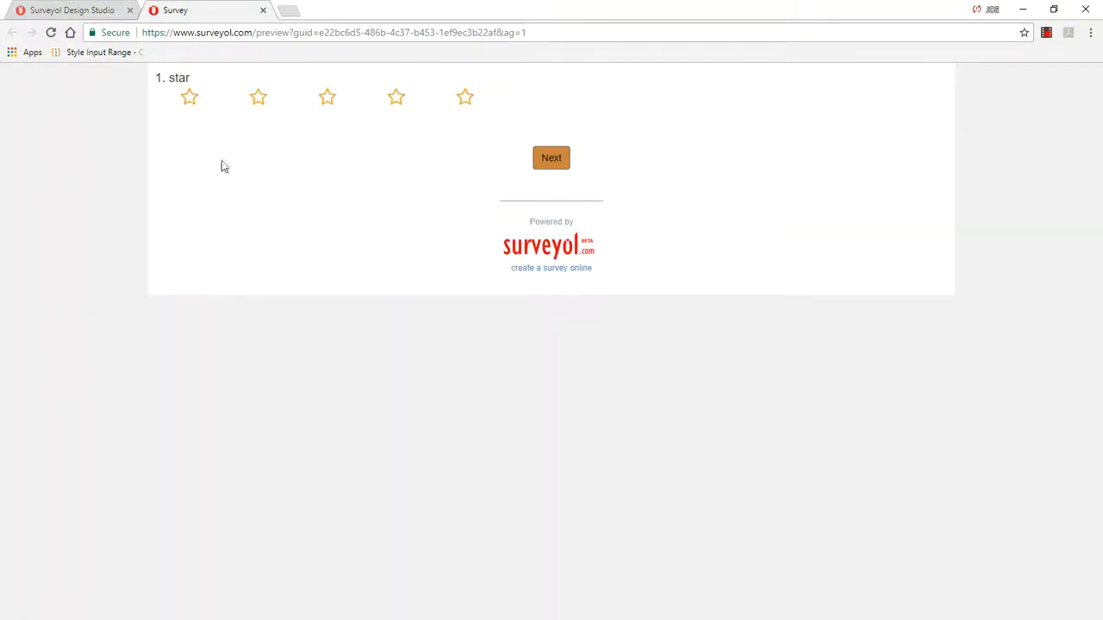
right_click(700, 102)
left_click(743, 145)
right_click(708, 109)
left_click(743, 157)
Step: Return to the design options, turn on the survey title, page titles, page numbers and required asterisks, and save the display options
left_click(75, 14)
left_click(383, 82)
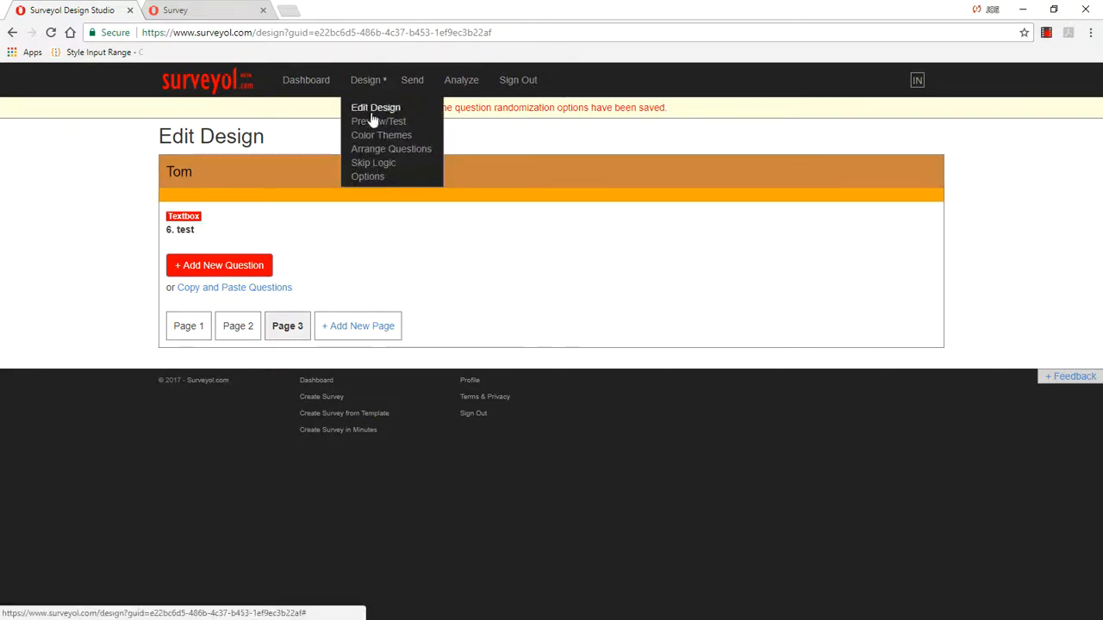
left_click(371, 177)
scroll(508, 259, "down", 5)
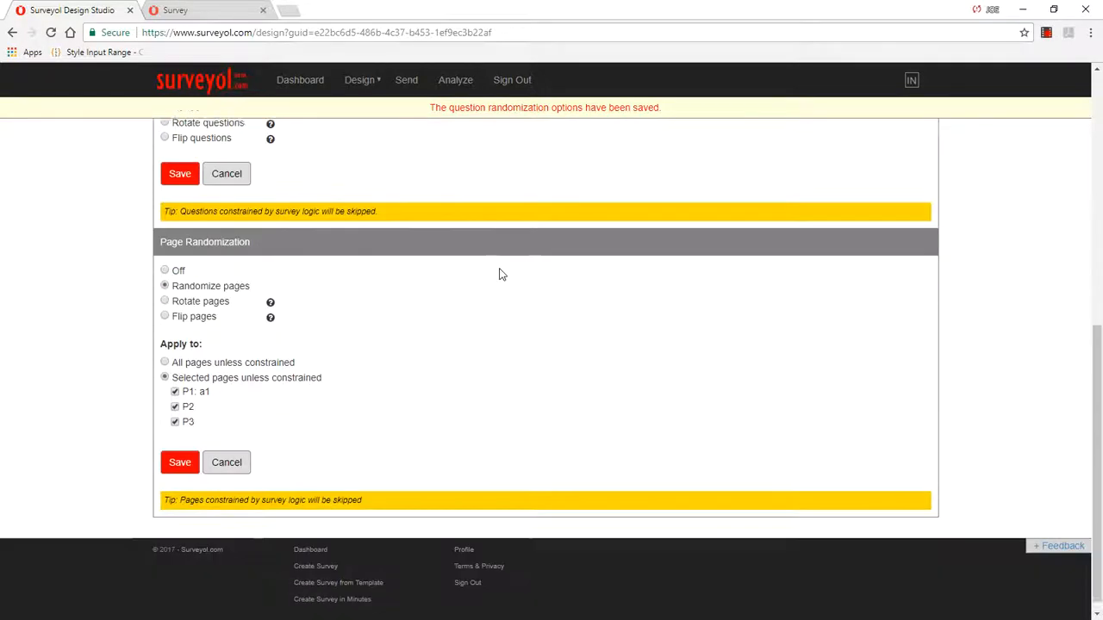
scroll(501, 274, "up", 6)
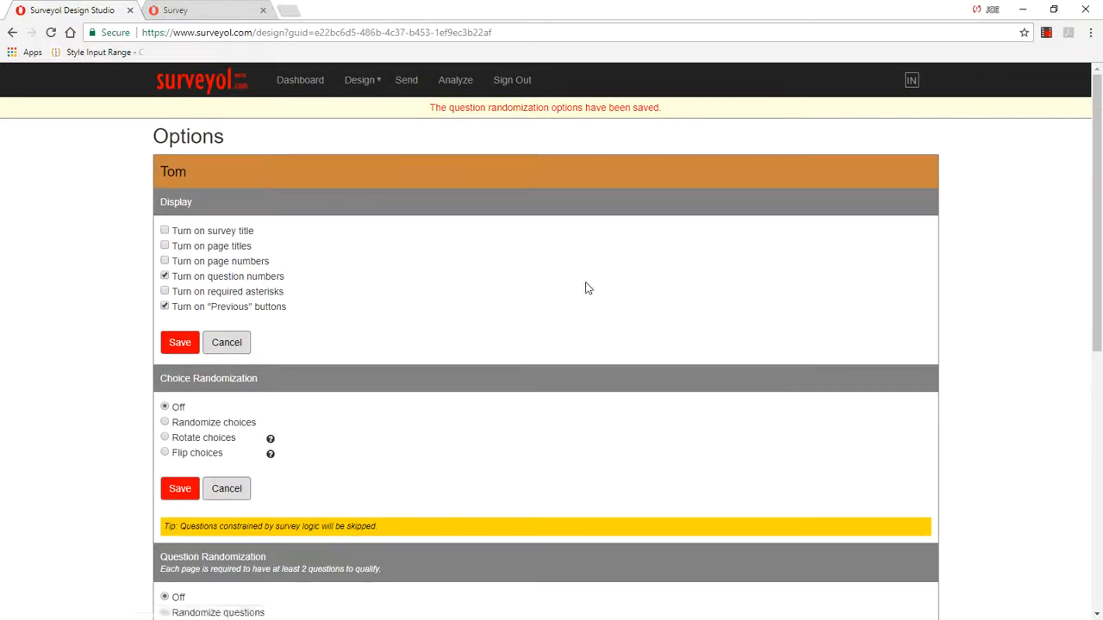
left_click(164, 231)
left_click(164, 291)
left_click(182, 344)
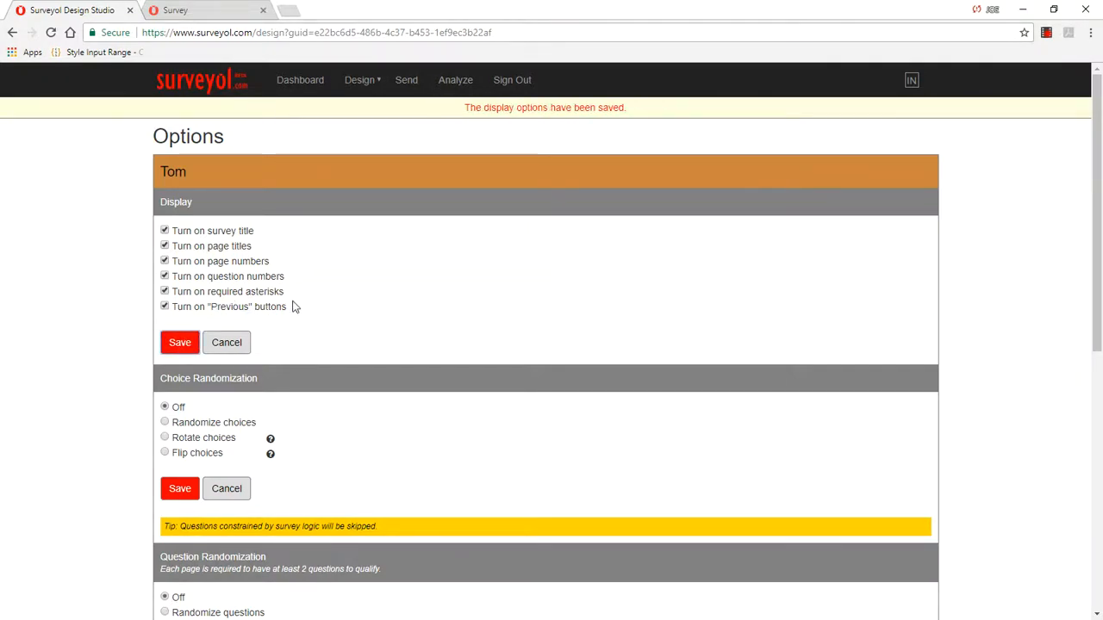
Step: Reload the survey preview, try to advance without answers, answer question 1 with "ww", and advance to check the display elements
left_click(200, 10)
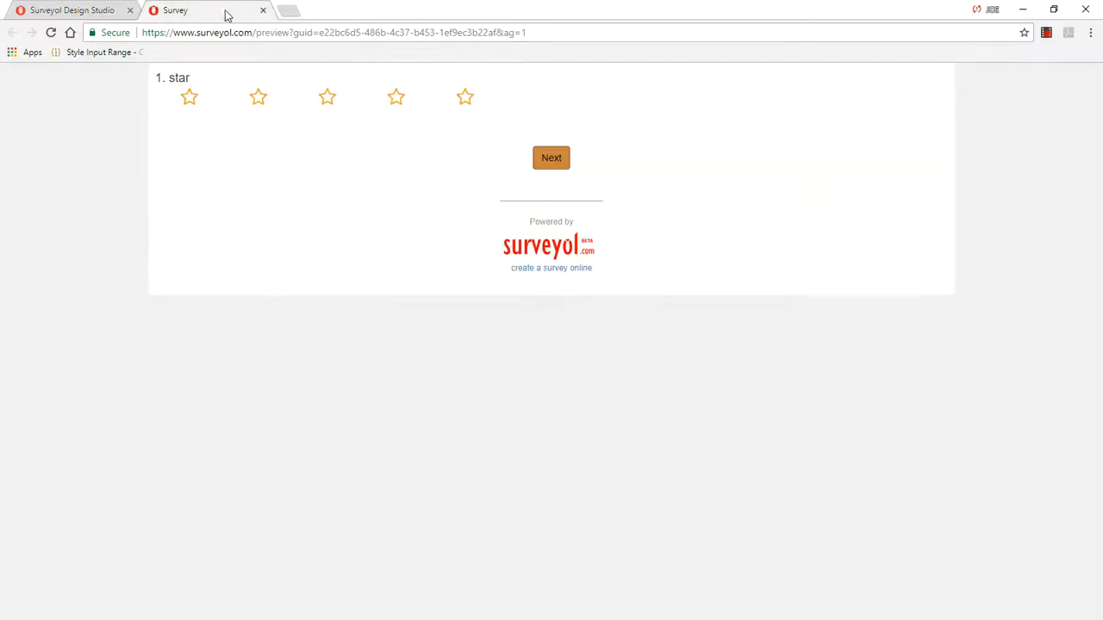
right_click(331, 153)
left_click(374, 198)
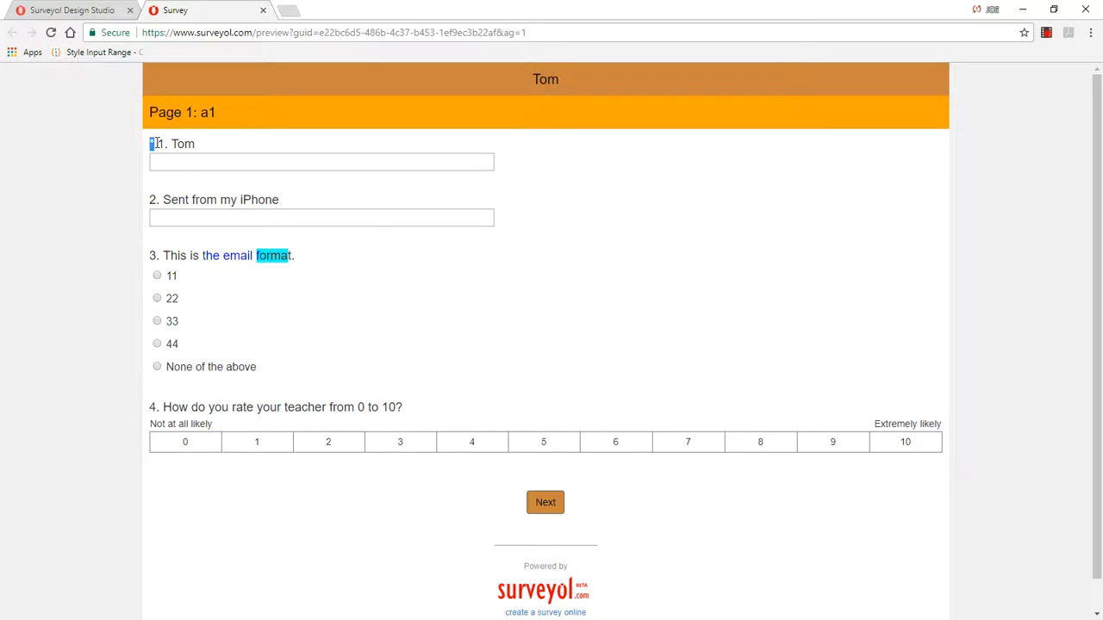
left_click(545, 503)
left_click(248, 171)
type("ww")
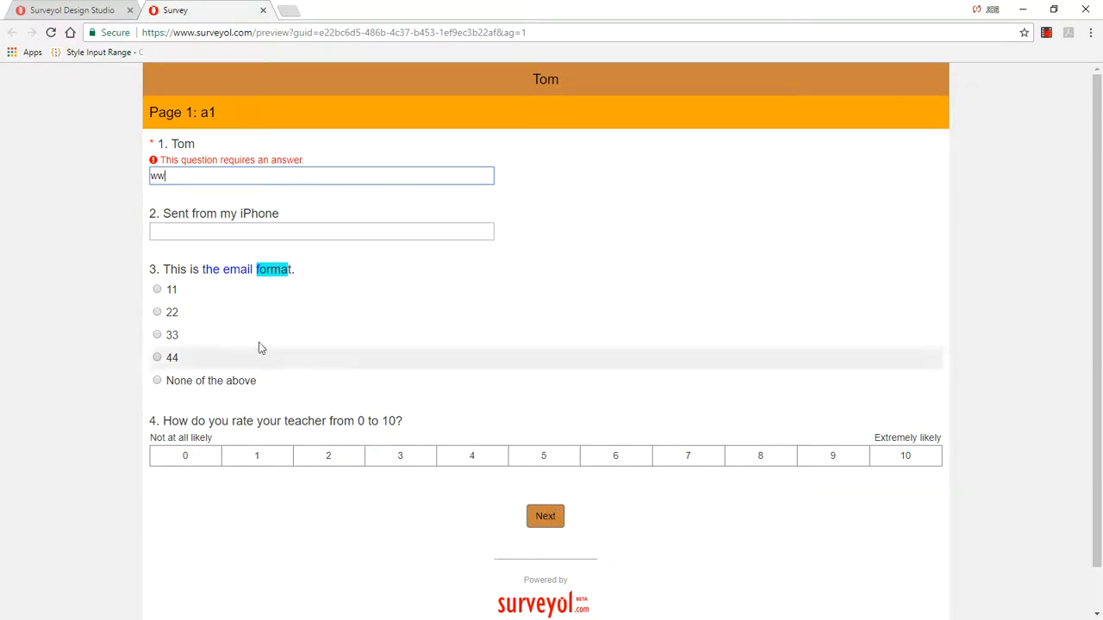
left_click(545, 515)
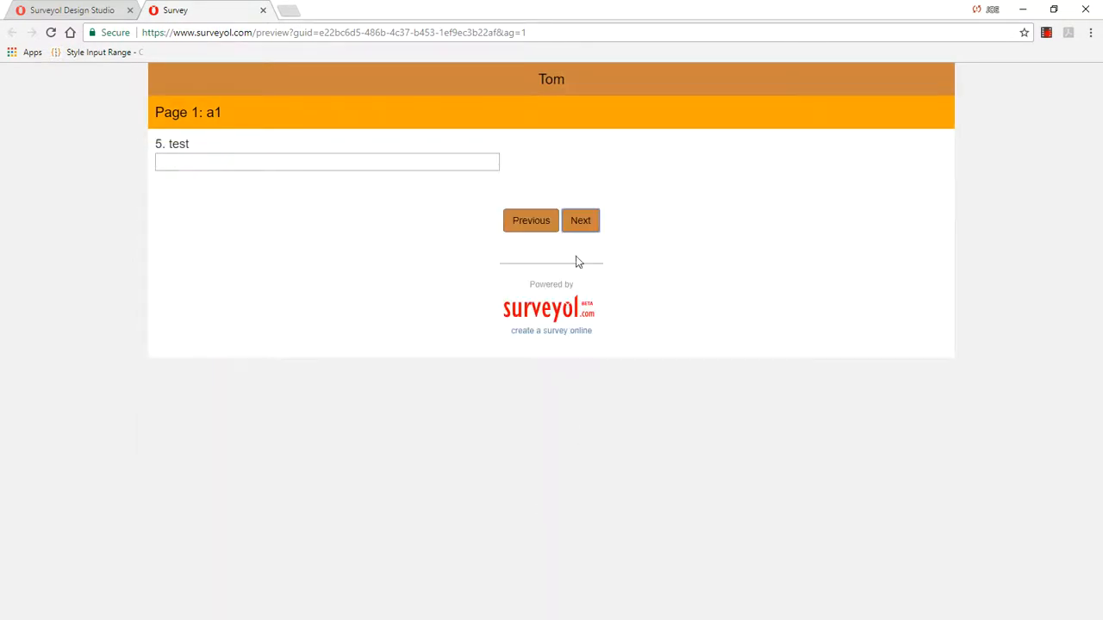
Step: Turn off all display options, from survey title through "Previous" buttons, in the design options and save
left_click(75, 10)
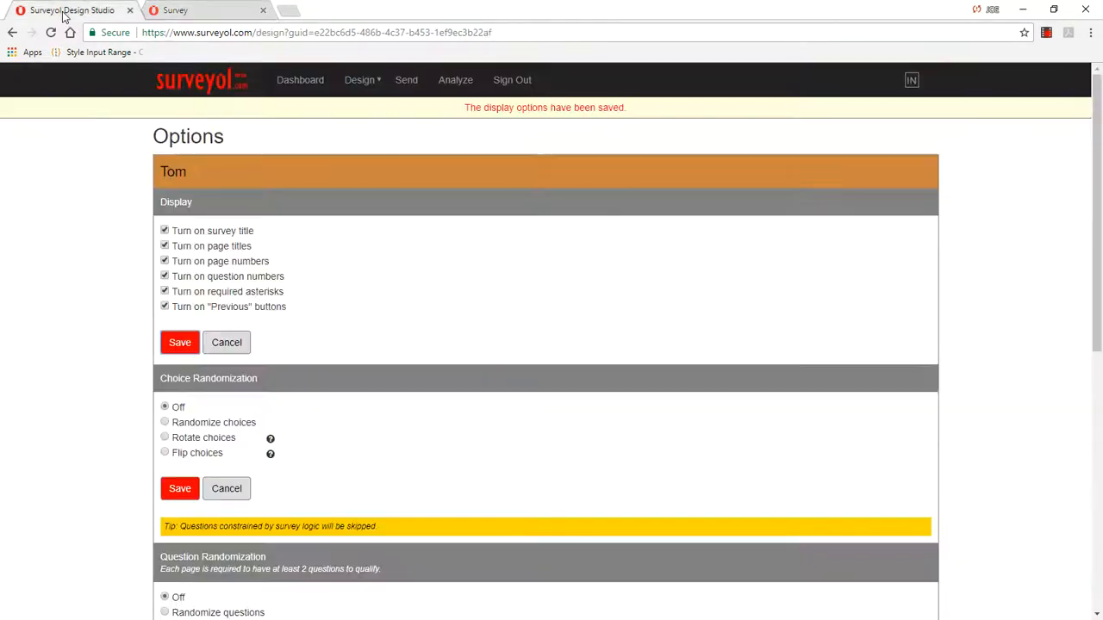
left_click(164, 230)
left_click(164, 245)
left_click(165, 276)
left_click(164, 293)
left_click(179, 342)
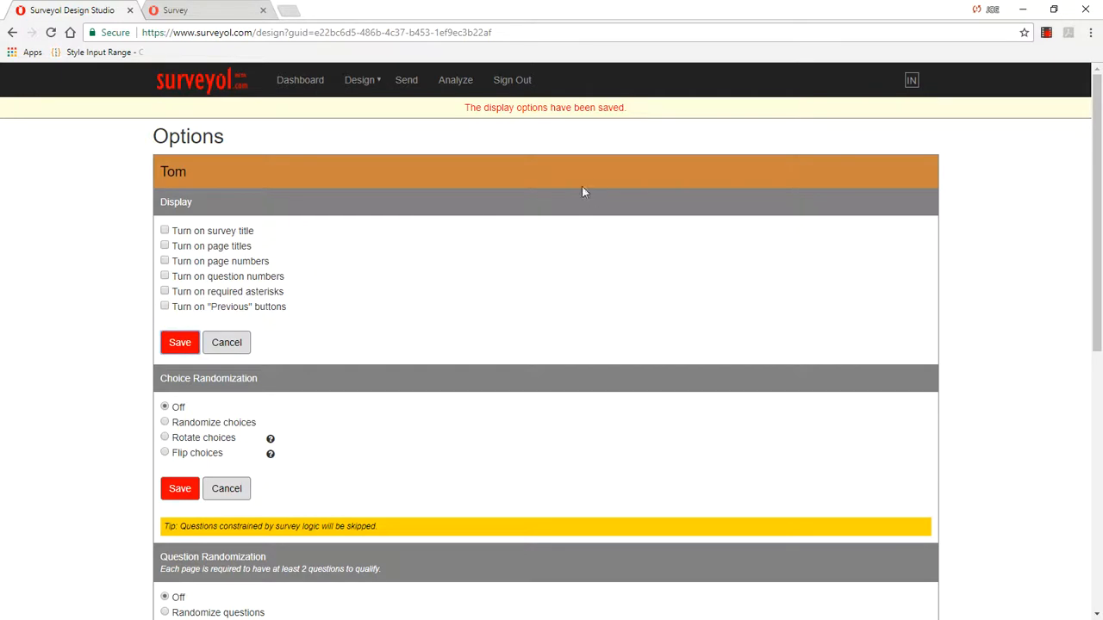
Step: Reload the survey preview, try advancing without an answer, then enter "dd" for the first question and continue to check the display
left_click(237, 10)
right_click(722, 181)
left_click(770, 223)
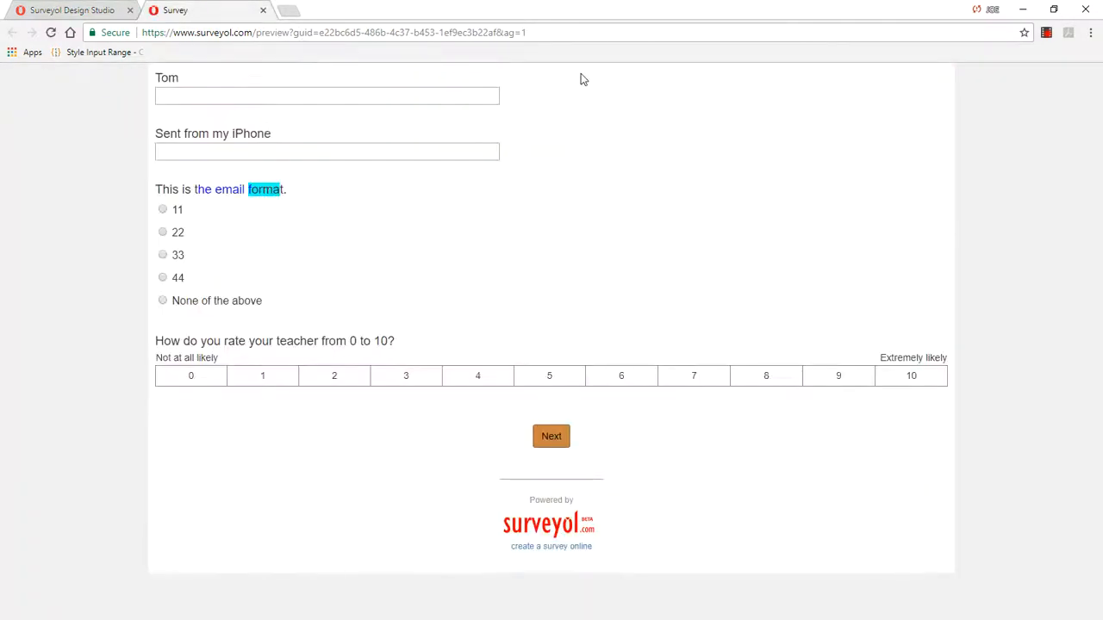
left_click(551, 436)
left_click(205, 117)
type("dd")
left_click(551, 450)
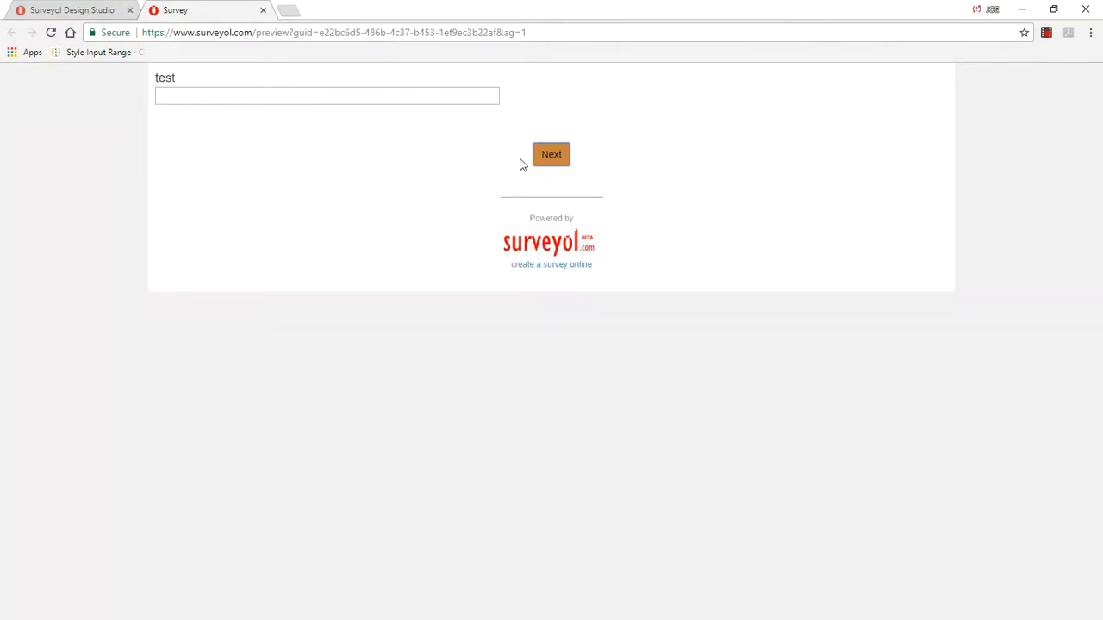
Step: Return to the design editor, open question 6 "test" on page 3, and append bold "ddd" and bold italic "aaa" to its text
left_click(48, 11)
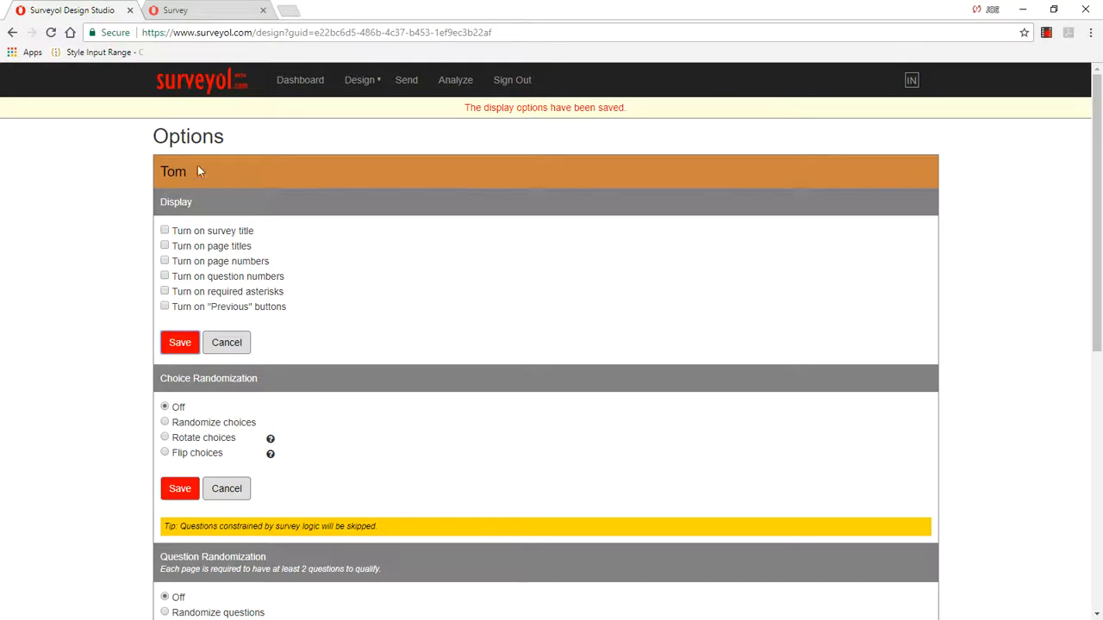
left_click(359, 79)
left_click(368, 109)
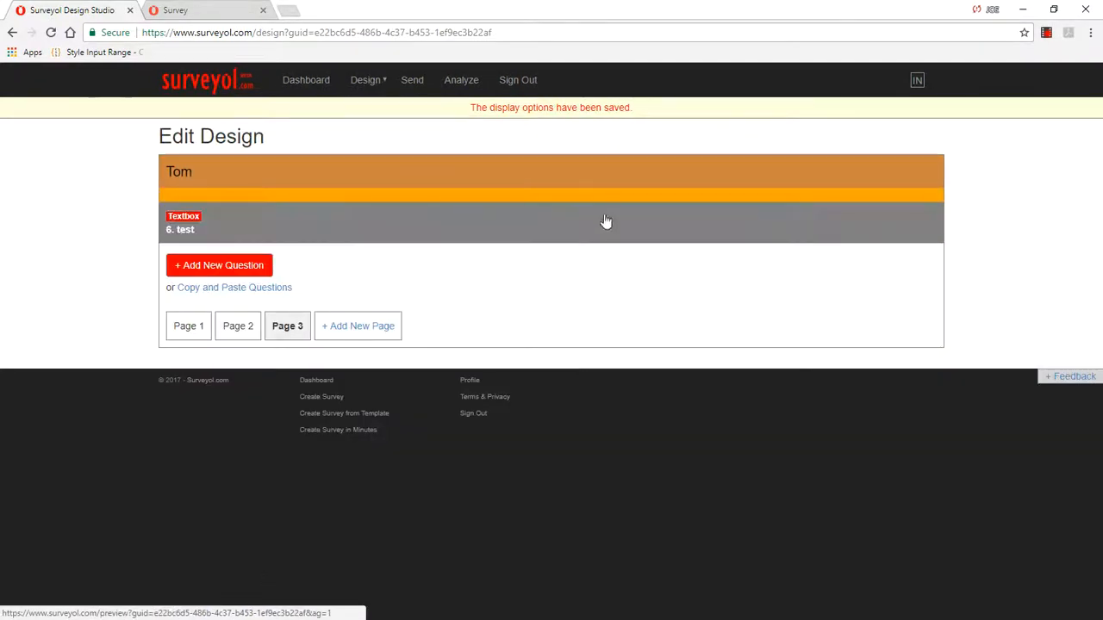
left_click(251, 228)
left_click(433, 241)
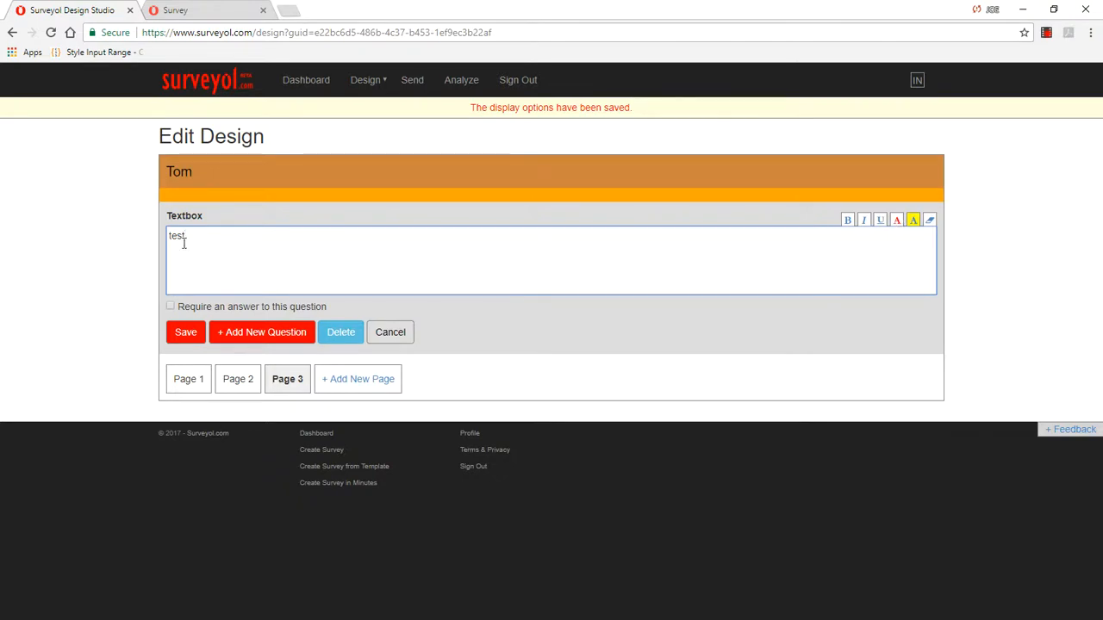
left_click(846, 223)
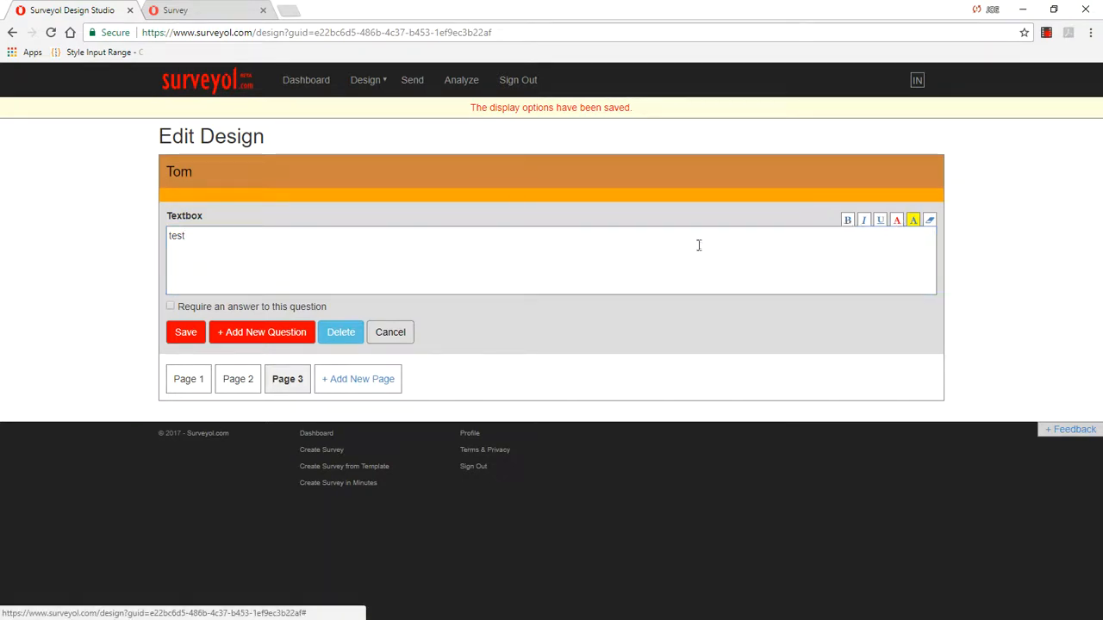
type("ddd")
left_click(865, 222)
type("aaa")
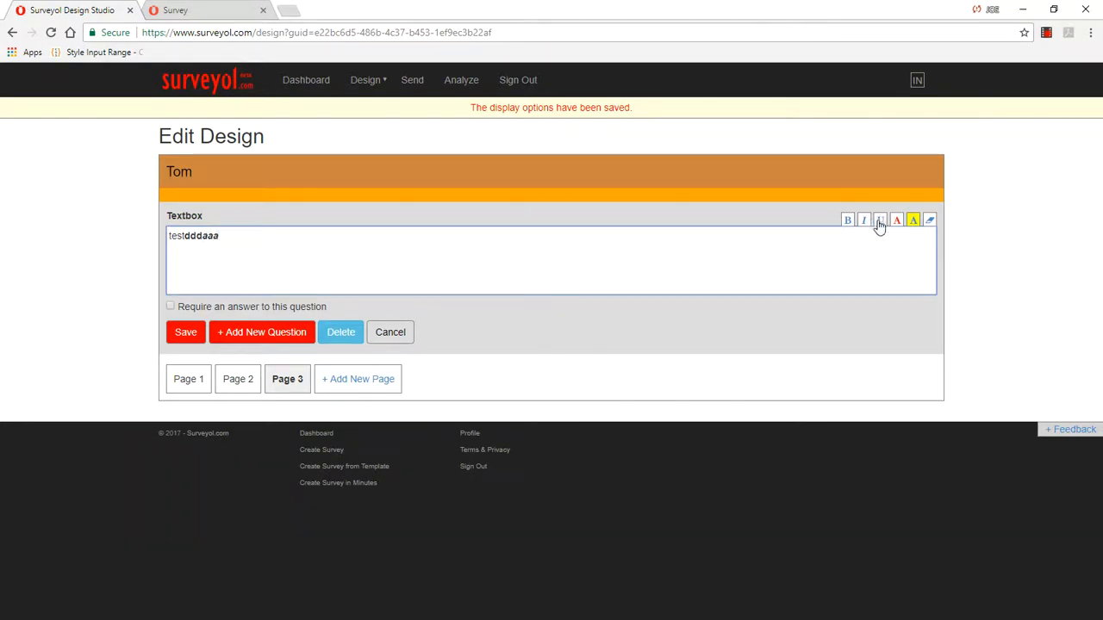
Step: Switch off bold, switch on underline, and append "ddddd" in underlined italics to the question text
left_click(849, 223)
left_click(353, 248)
left_click(880, 221)
left_click(287, 242)
type("ddddd")
Step: Append "ddddd" in navy and "aaaa" in dark red to the question text using the text color palette
left_click(899, 223)
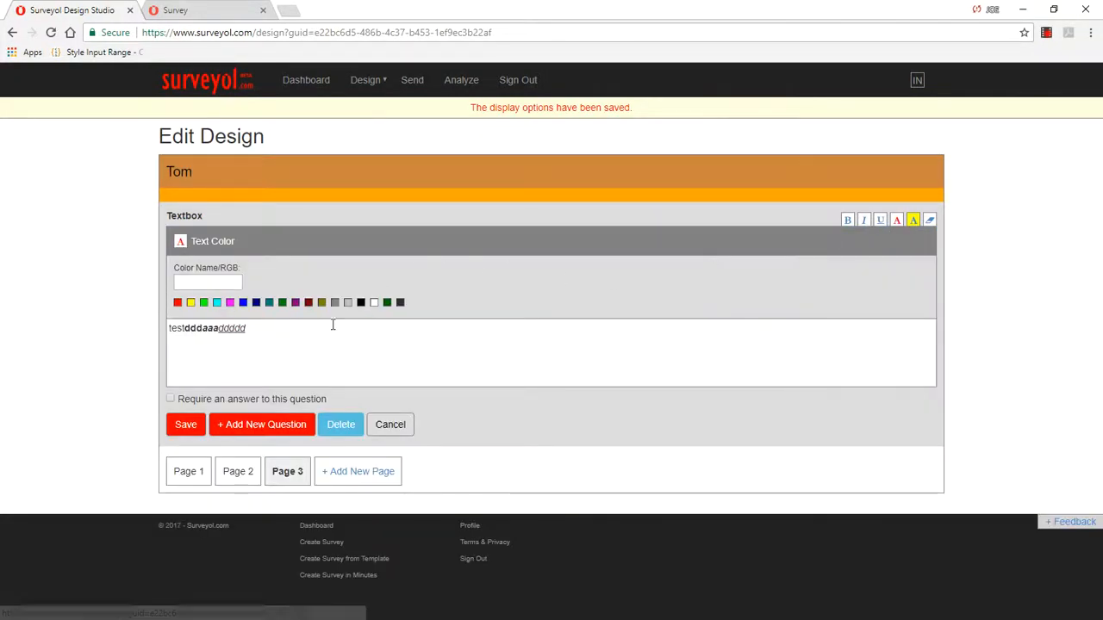
left_click(267, 328)
type("dddddaaaa")
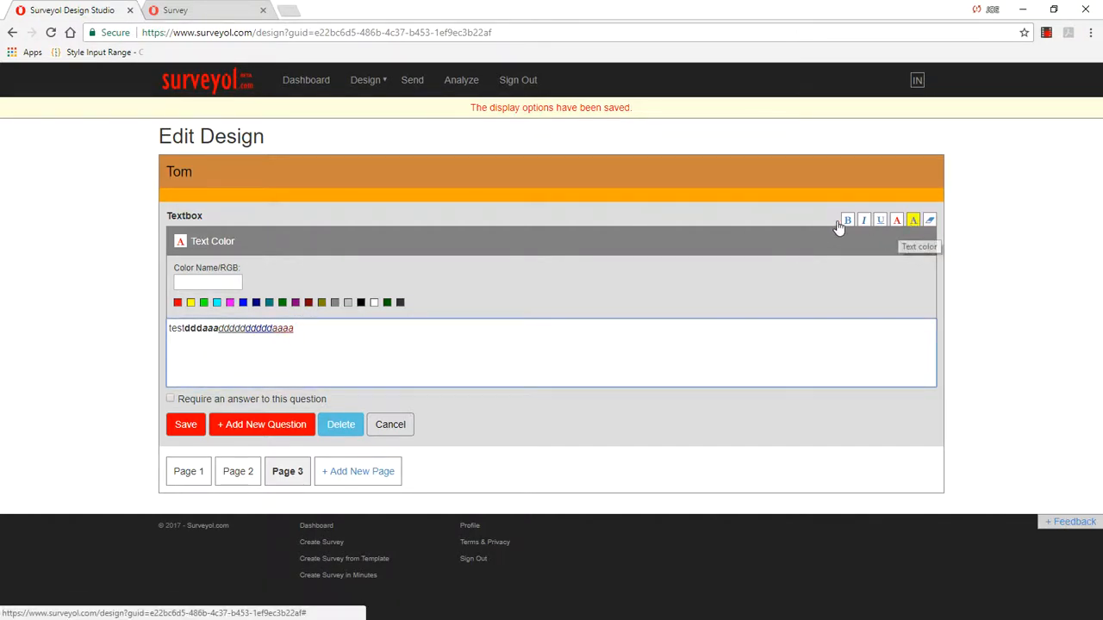
Step: Define the custom text color "chocolate" and append more "d" characters in that color to the question text
left_click(234, 281)
type("chocolate")
left_click(316, 328)
left_click(330, 331)
type("dddddd")
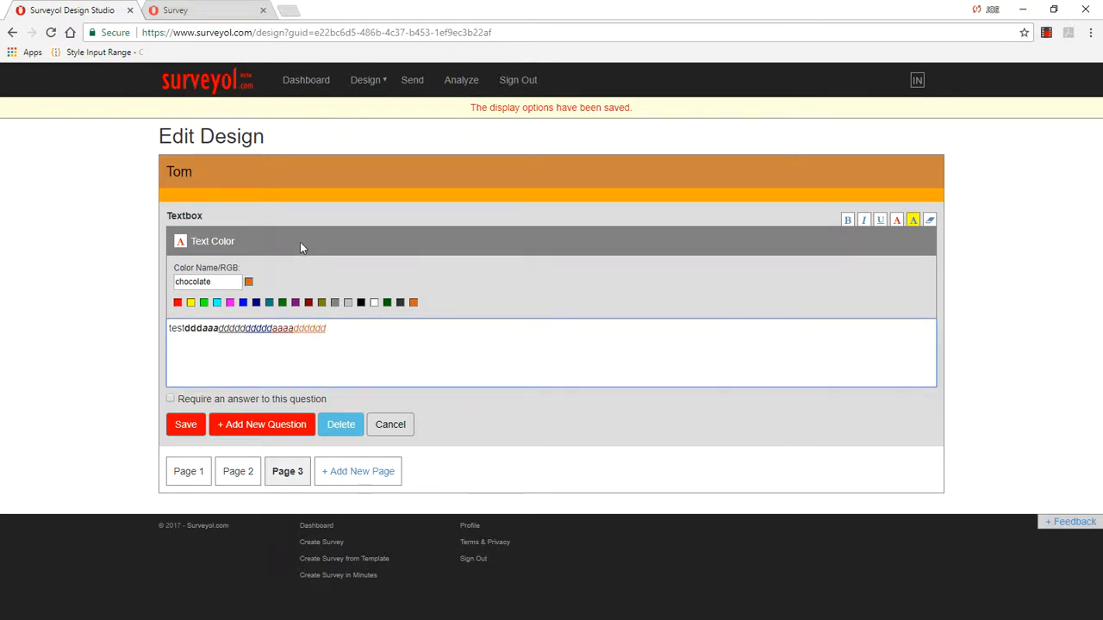
Step: Replace the custom text color with a dark green and append "ddd" in that color
left_click_drag(215, 284, 97, 279)
type("darkgreen")
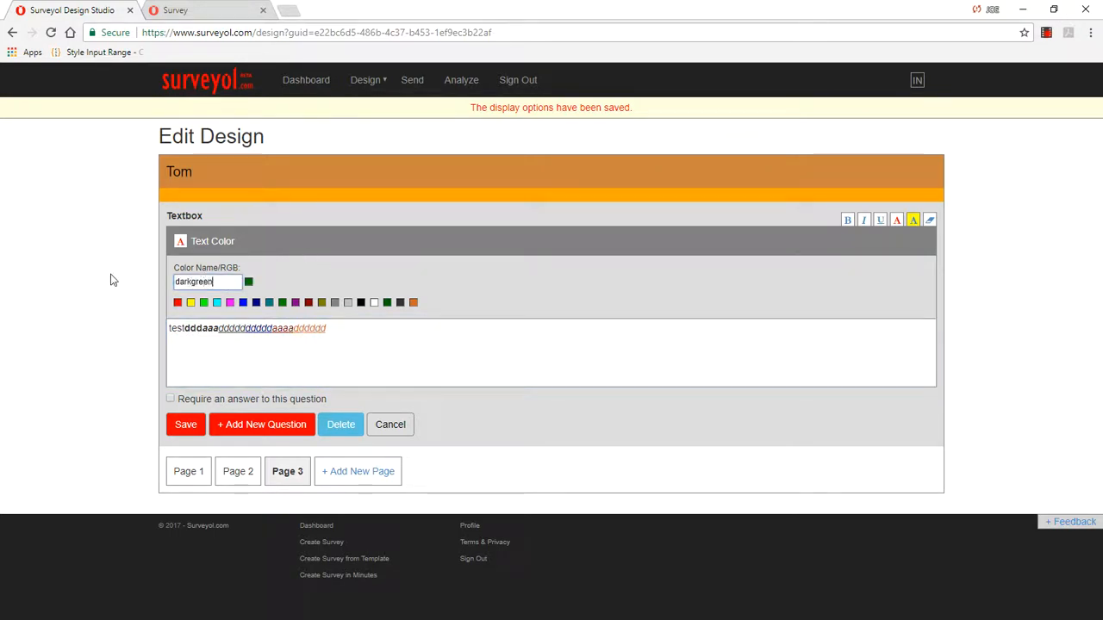
left_click(329, 332)
left_click(249, 282)
left_click(353, 330)
type("ddd")
Step: Give the middle letters of the question text a cyan background and some chocolate letters a dark red background, and save the question
left_click(913, 220)
left_click_drag(213, 328, 261, 329)
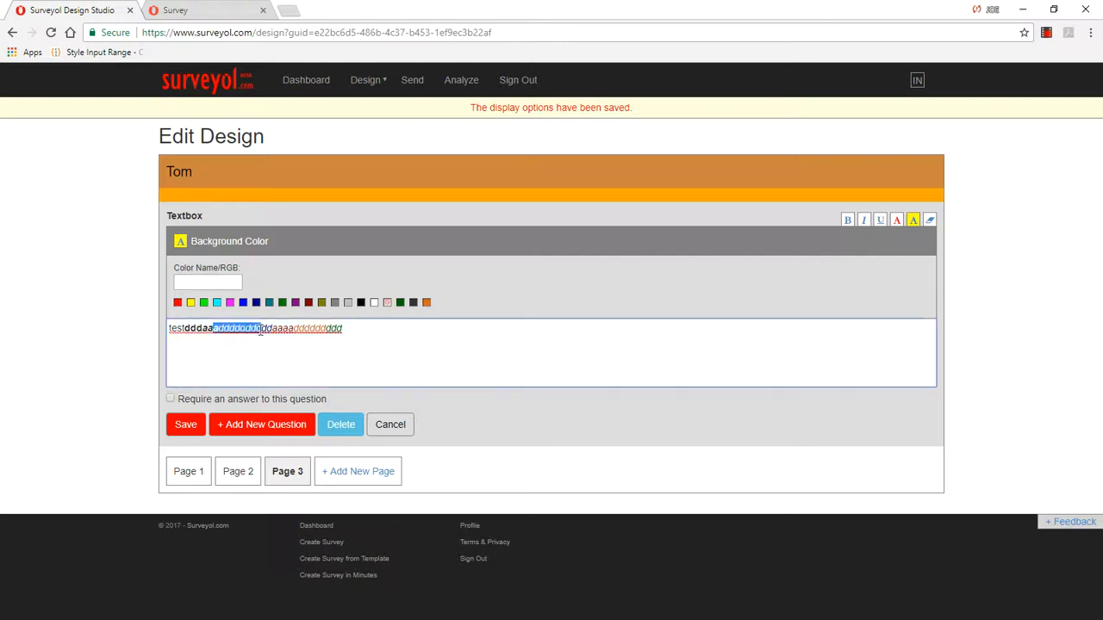
left_click(218, 303)
left_click(278, 328)
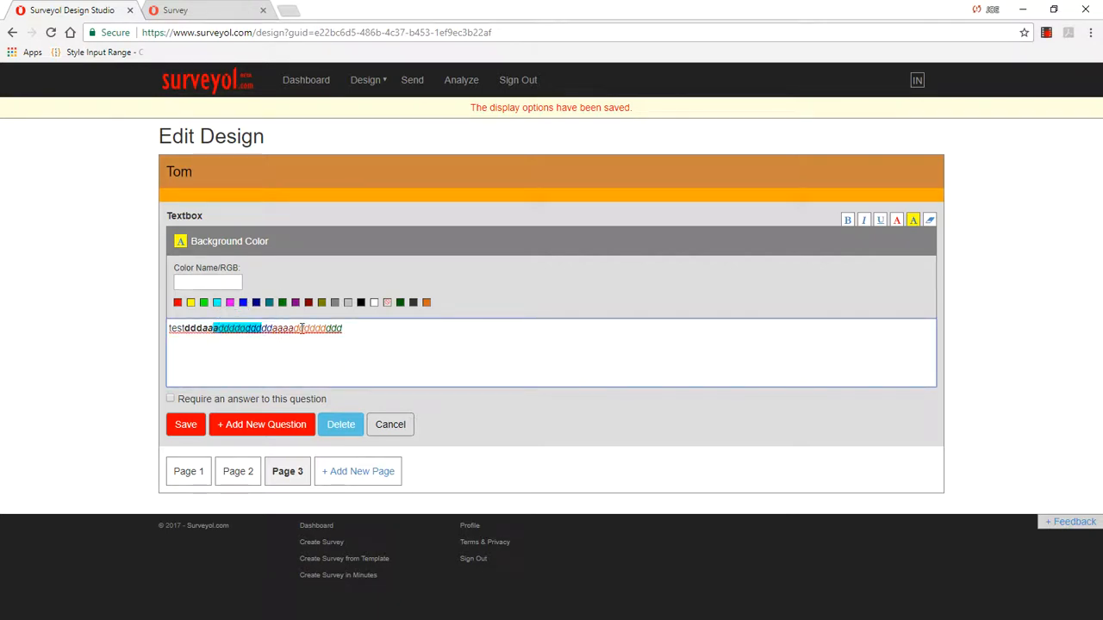
left_click_drag(287, 328, 319, 329)
left_click(310, 304)
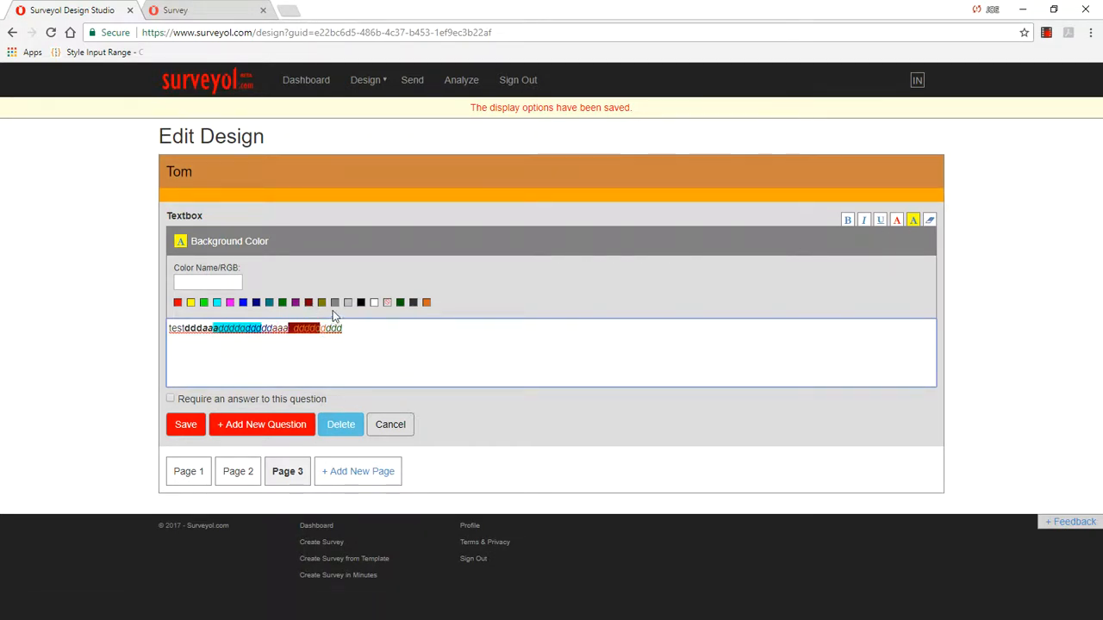
left_click(185, 424)
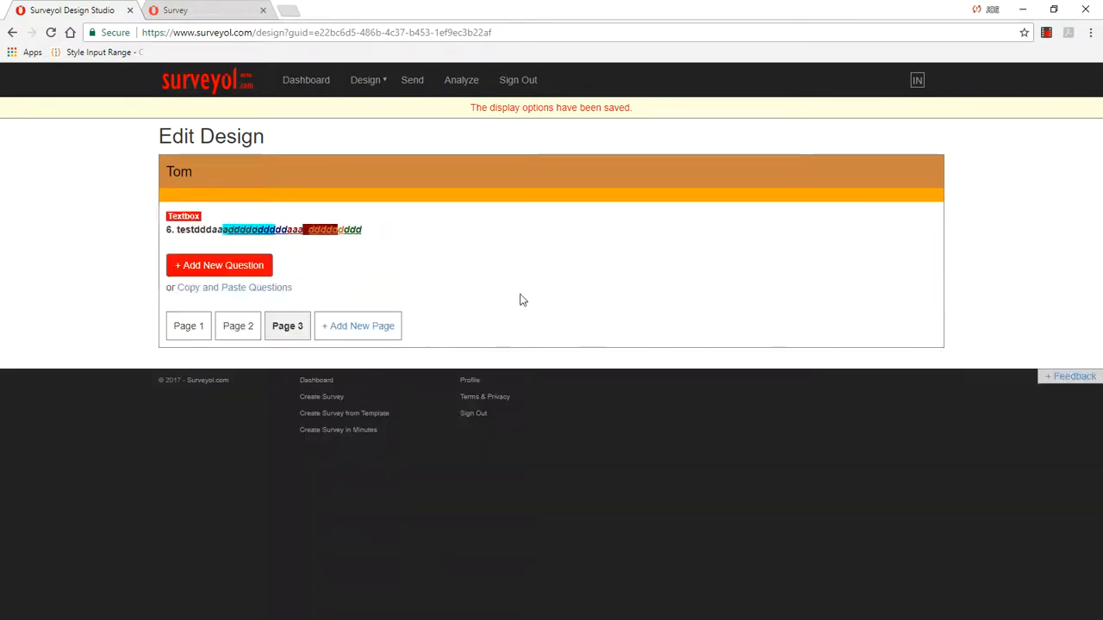
Step: Open the survey preview in a new browser tab, reload it, and bring it up for checking
left_click(365, 79)
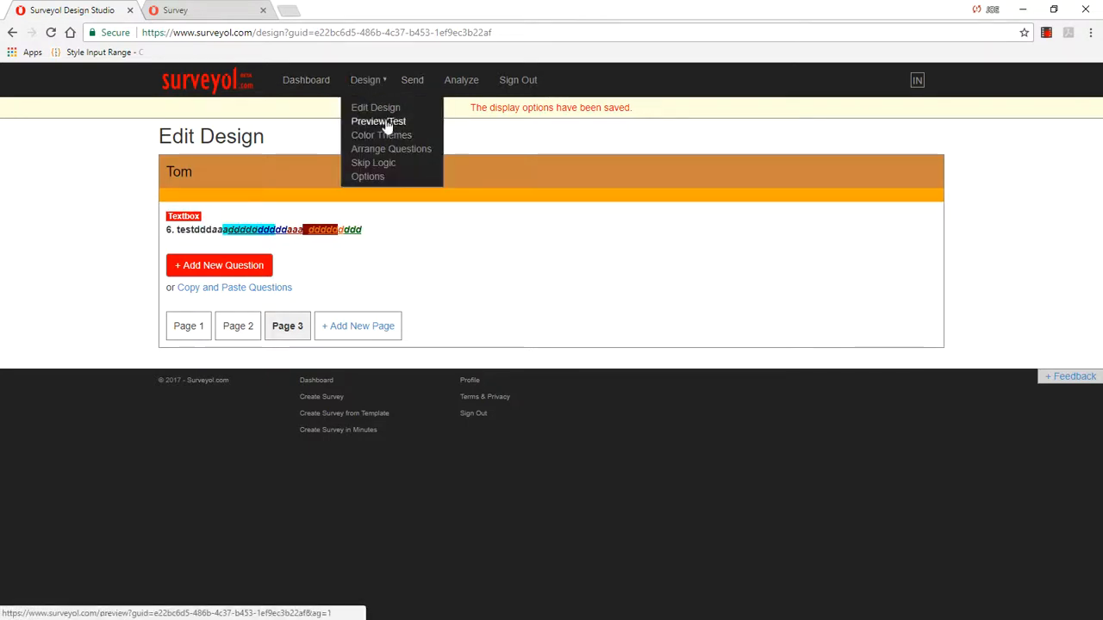
left_click(389, 119)
right_click(355, 162)
left_click(405, 208)
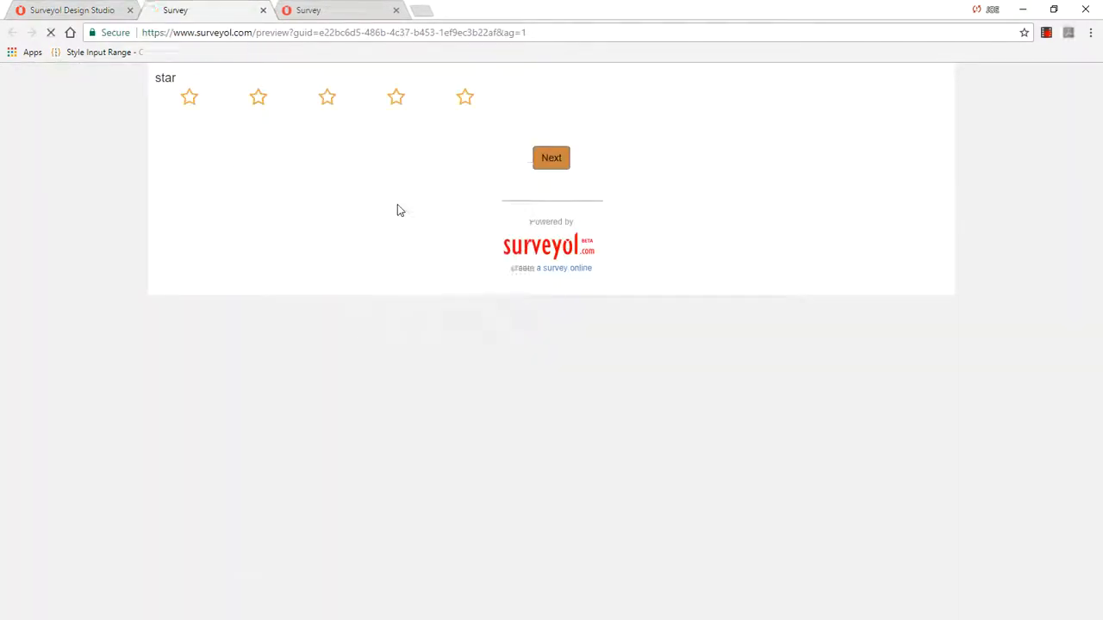
left_click(87, 10)
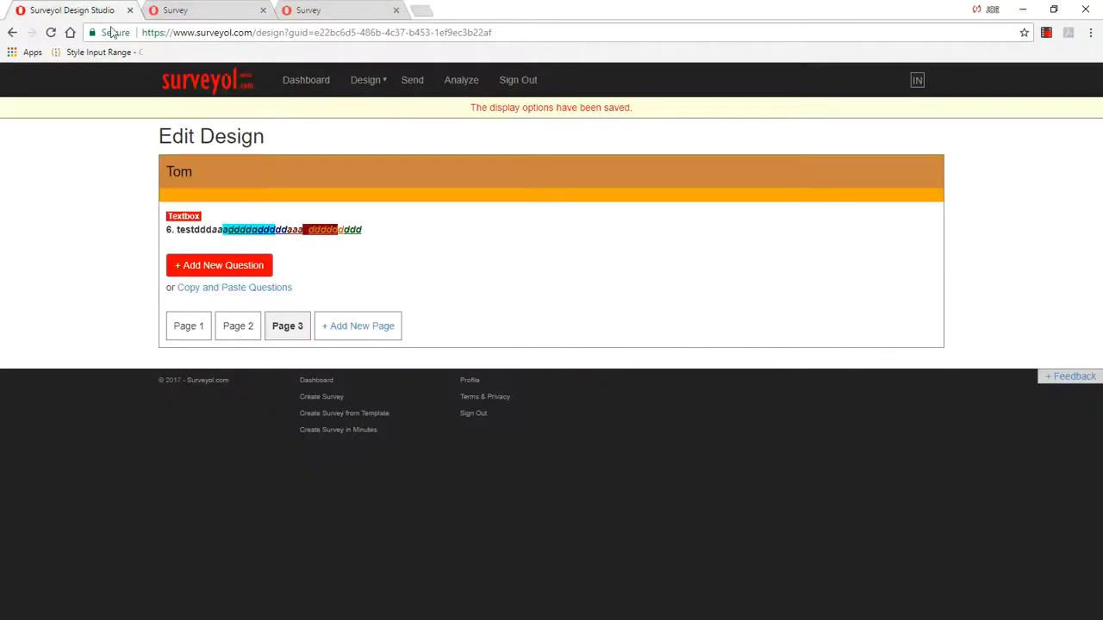
left_click(224, 11)
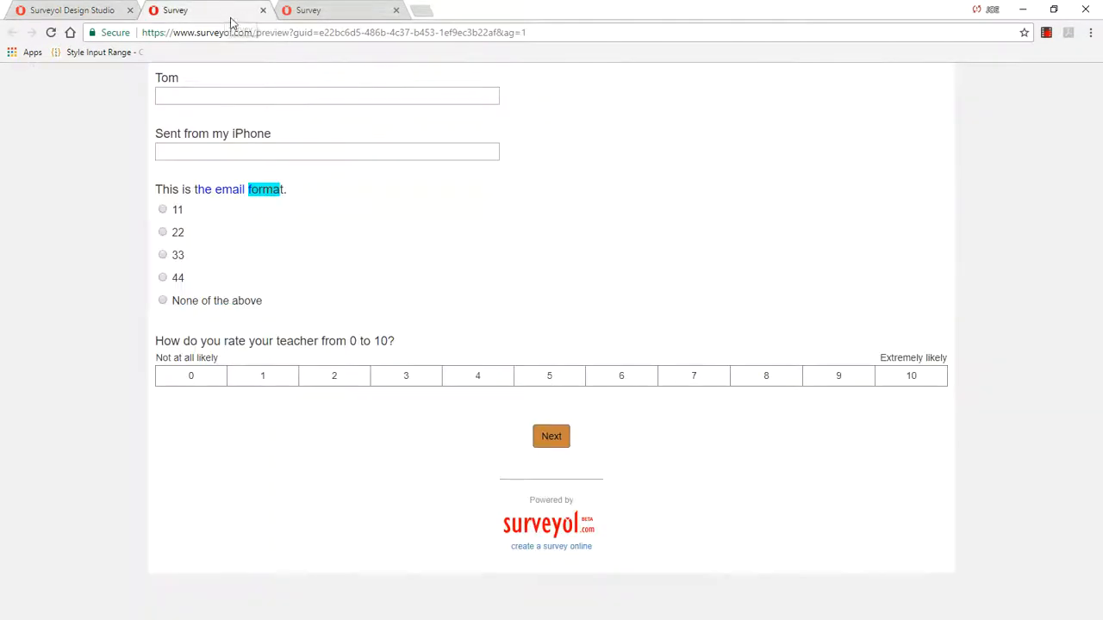
Step: Advance through the preview, entering "ss" as an answer, to inspect the formatted textbox question, and reload the preview
left_click(556, 433)
left_click(312, 110)
type("ss")
left_click(564, 445)
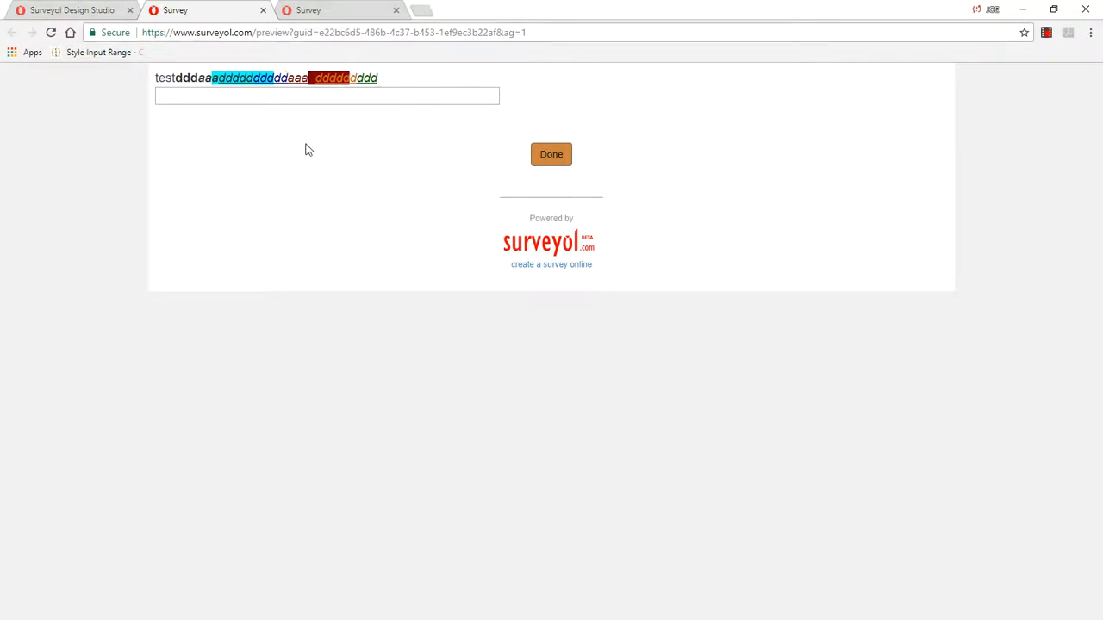
right_click(326, 136)
left_click(369, 172)
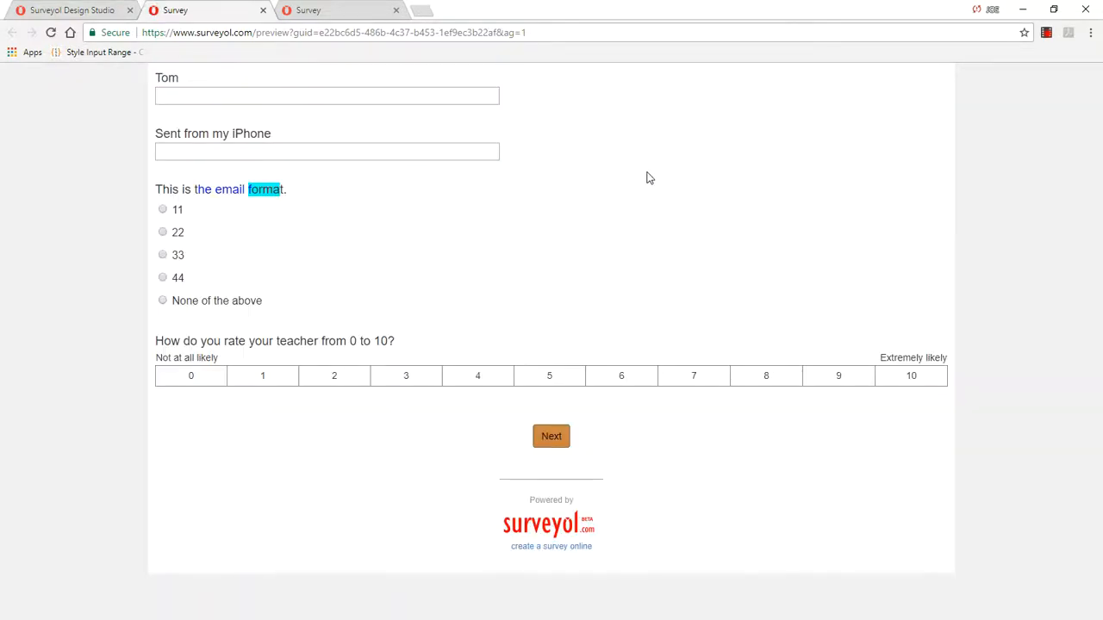
Step: On page 1 of the design, open multiple-choice question 3 and give the second digit of choice "11" a navy background
left_click(75, 12)
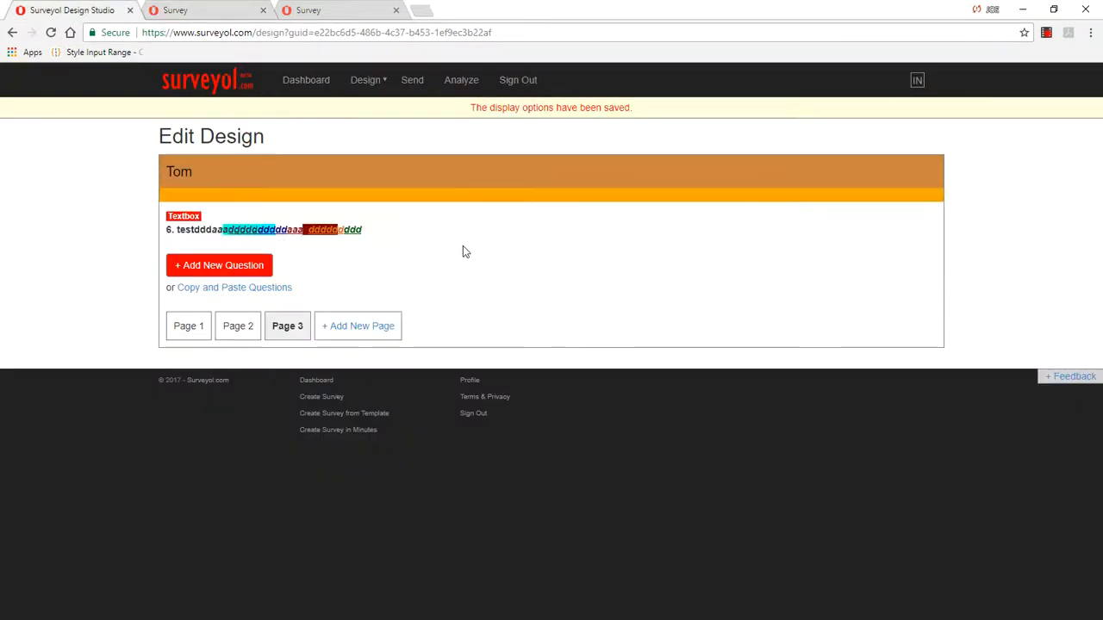
mouse_move(371, 83)
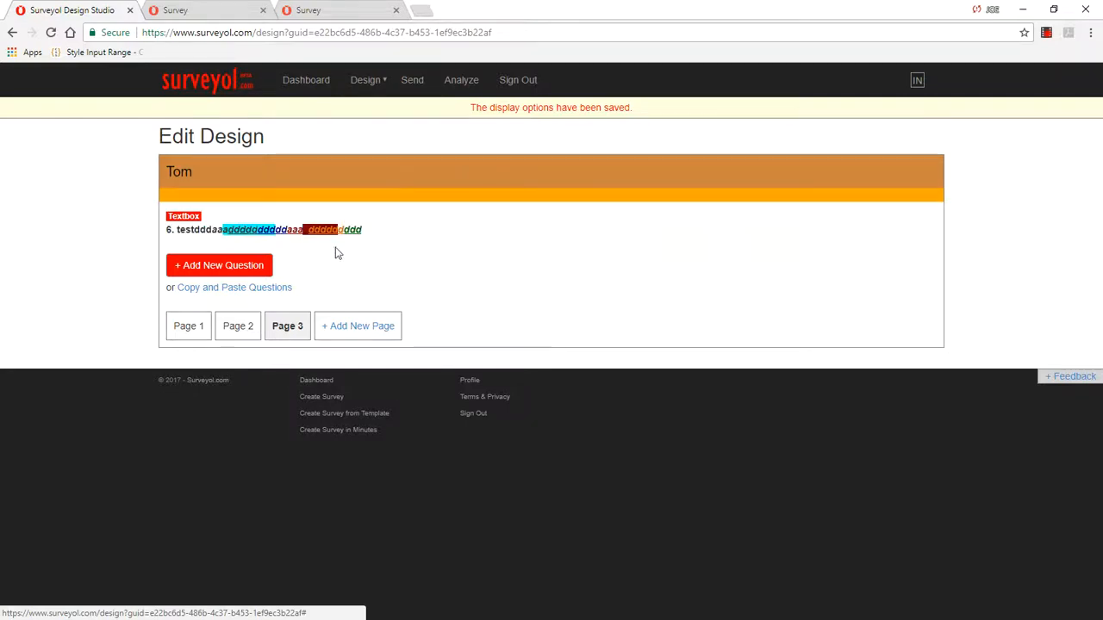
left_click(186, 326)
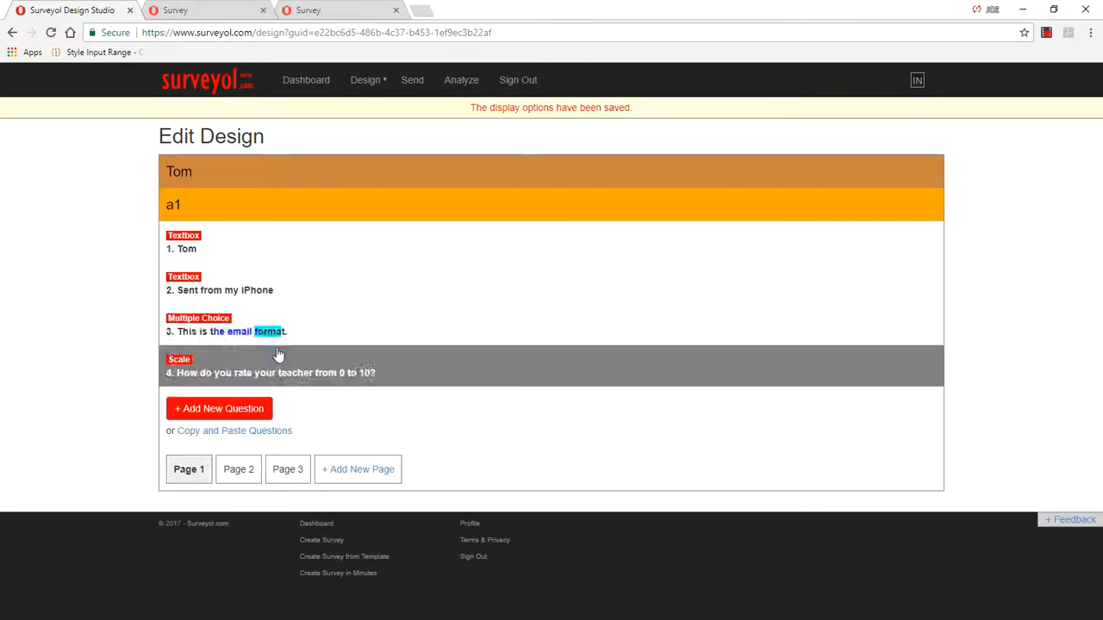
left_click(291, 338)
scroll(465, 333, "down", 2)
scroll(448, 330, "up", 1)
left_click(198, 290)
double_click(187, 289)
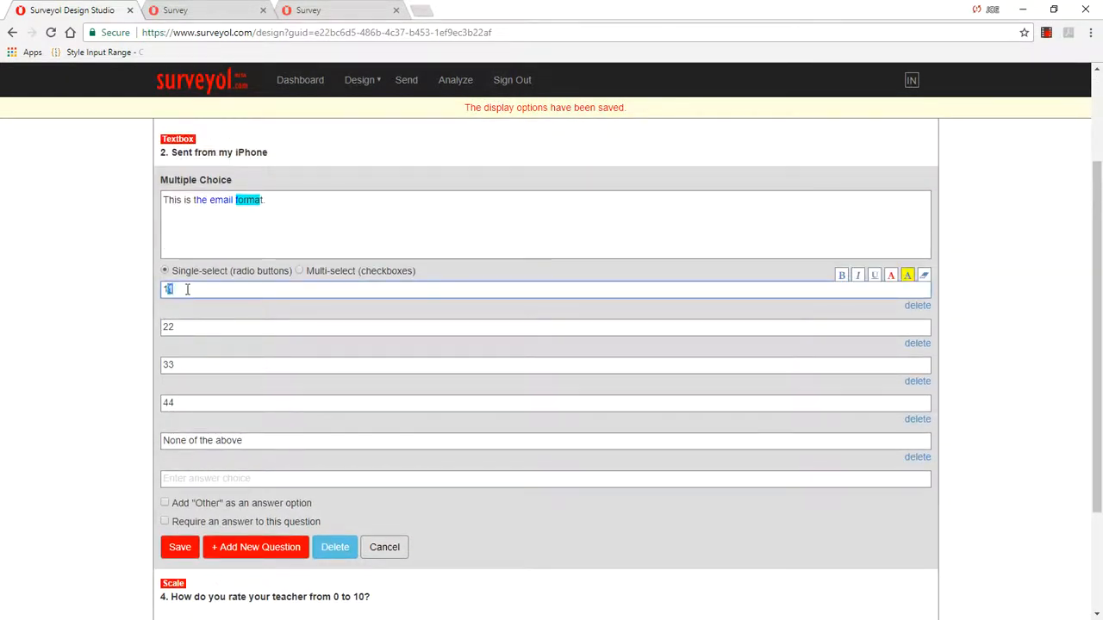
left_click(907, 275)
left_click(250, 358)
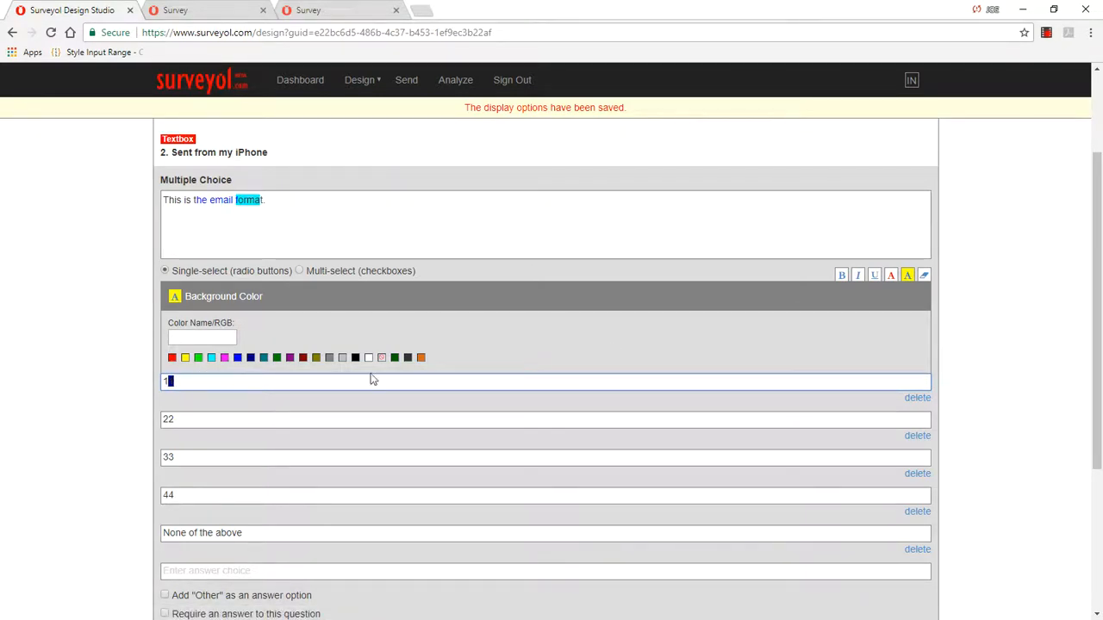
Step: Clear all formatting from the question text "This is the email format." and make the word "email" bold
scroll(973, 312, "down", 1)
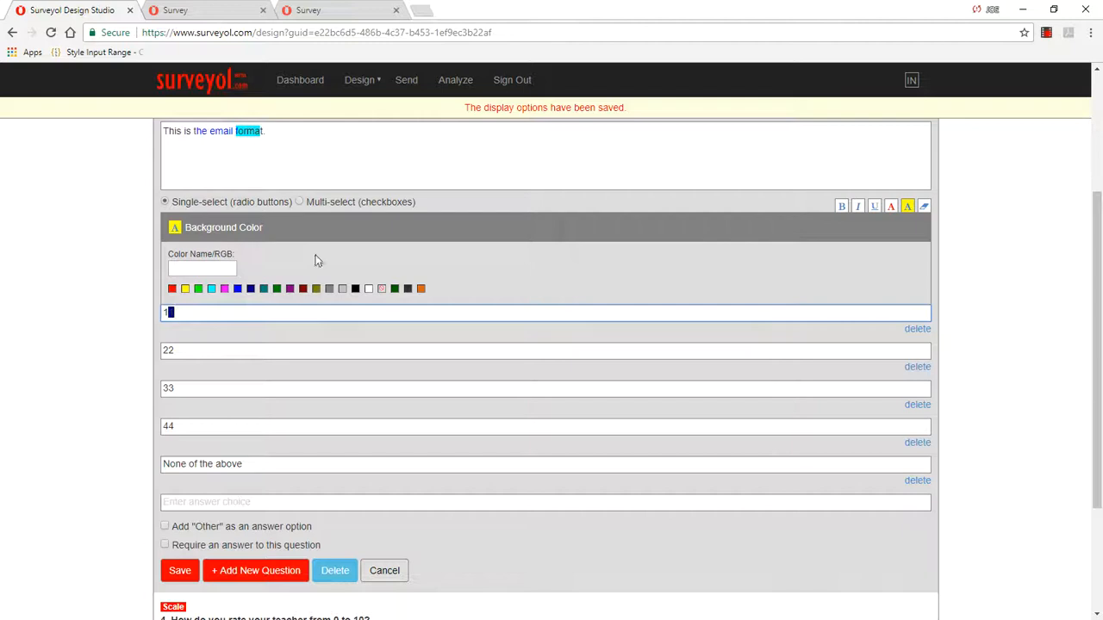
scroll(310, 242, "up", 2)
left_click(279, 274)
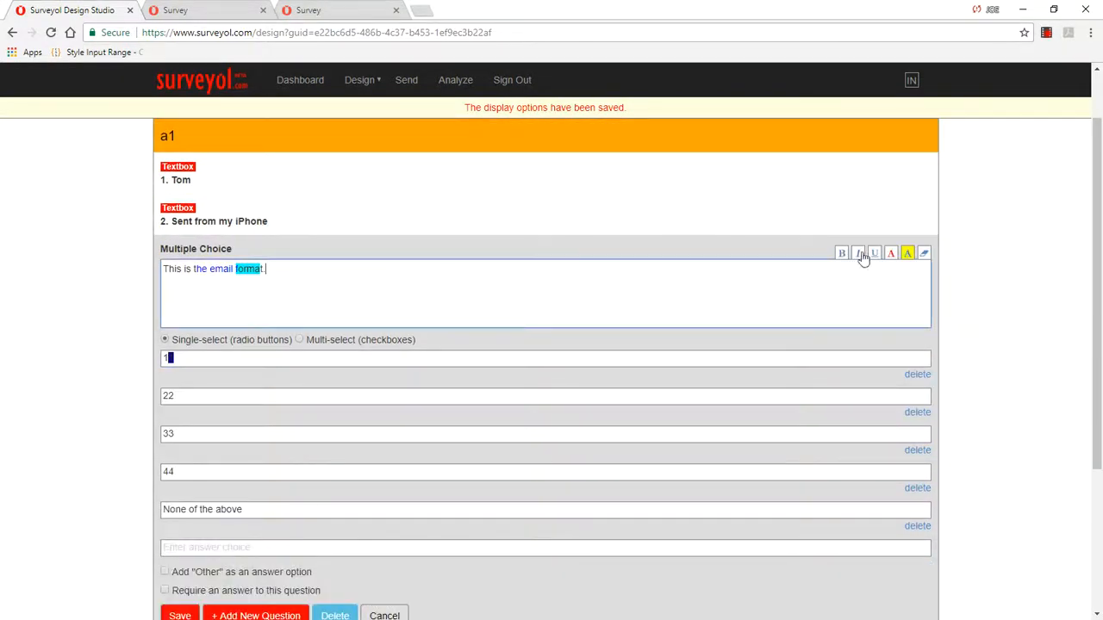
left_click(925, 257)
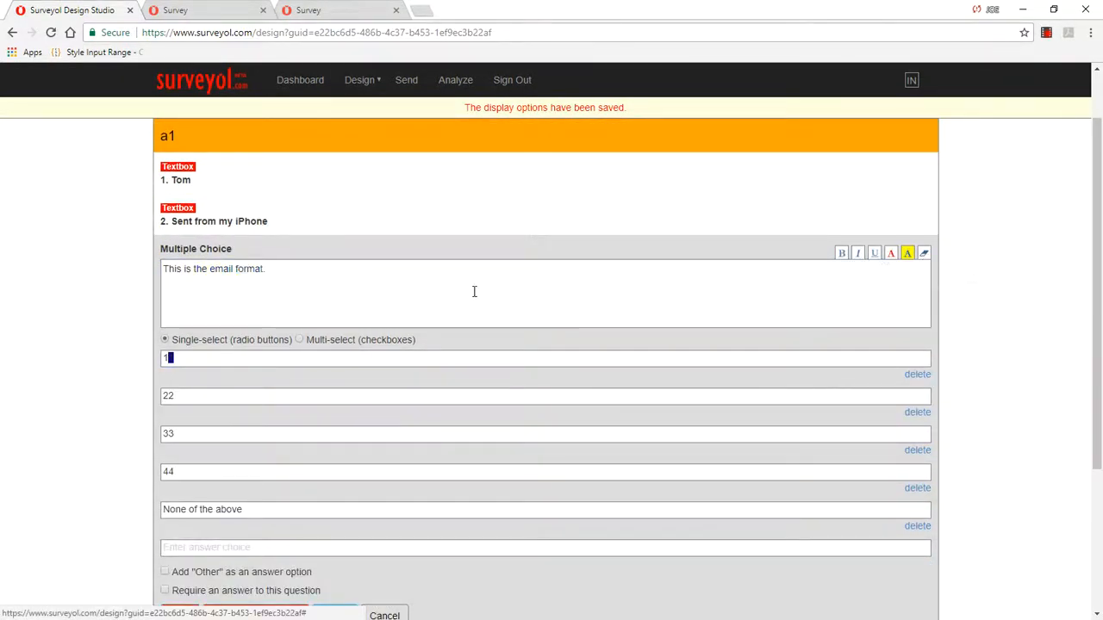
double_click(220, 269)
left_click(842, 253)
left_click(300, 263)
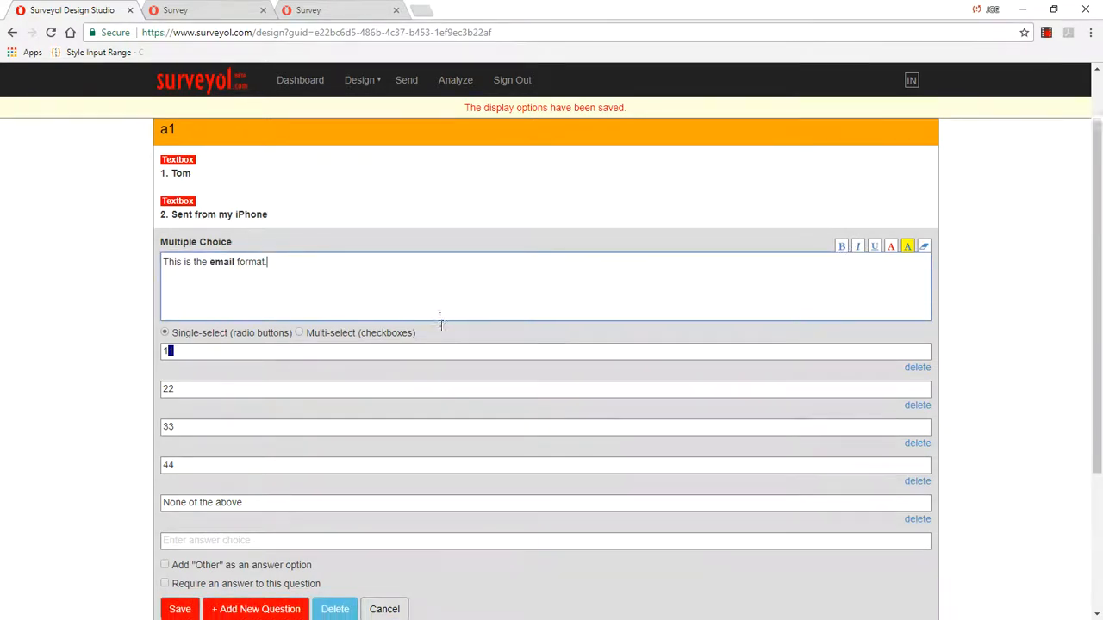
Step: Append "daa" to answer choice "22", color the added text red, and save the question
scroll(209, 330, "down", 1)
left_click(205, 326)
type("daa")
left_click_drag(180, 328, 289, 318)
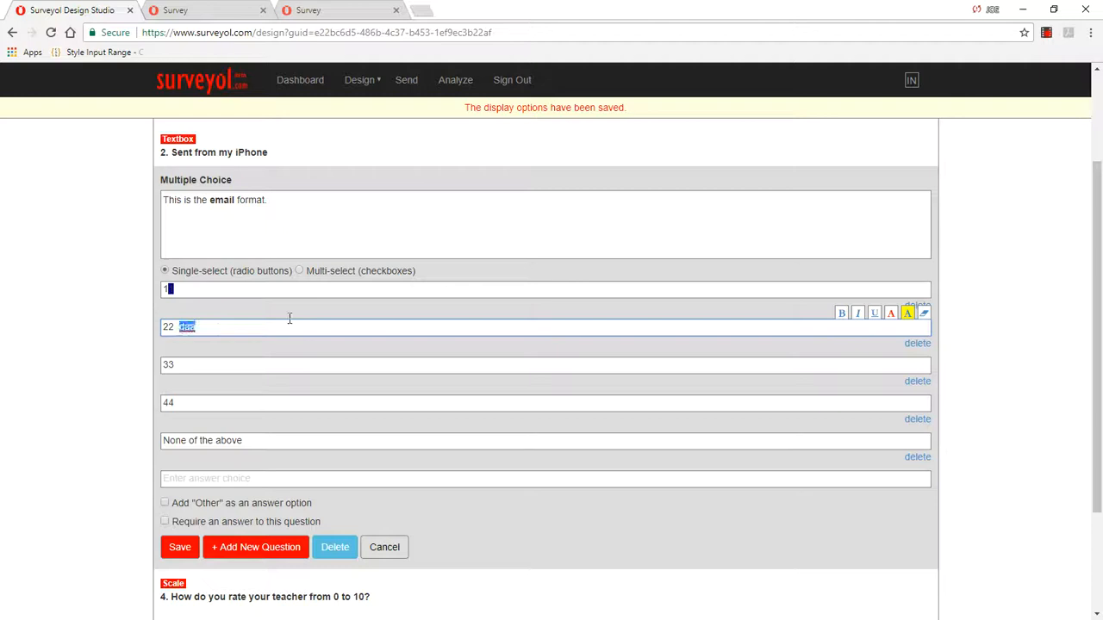
left_click(893, 314)
left_click(172, 396)
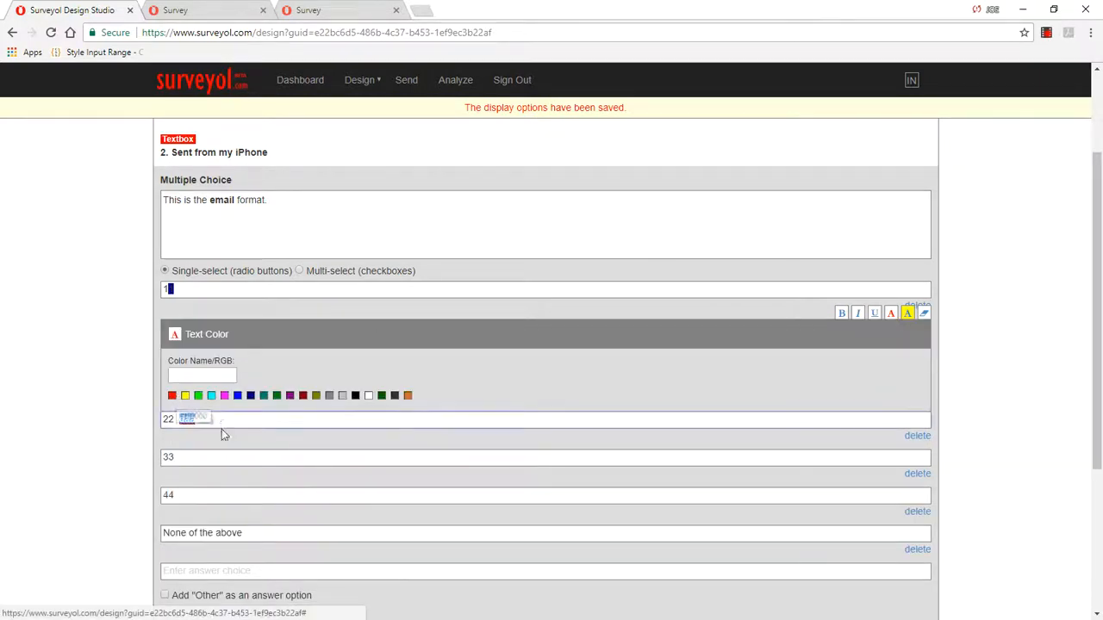
scroll(499, 330, "down", 2)
left_click(177, 504)
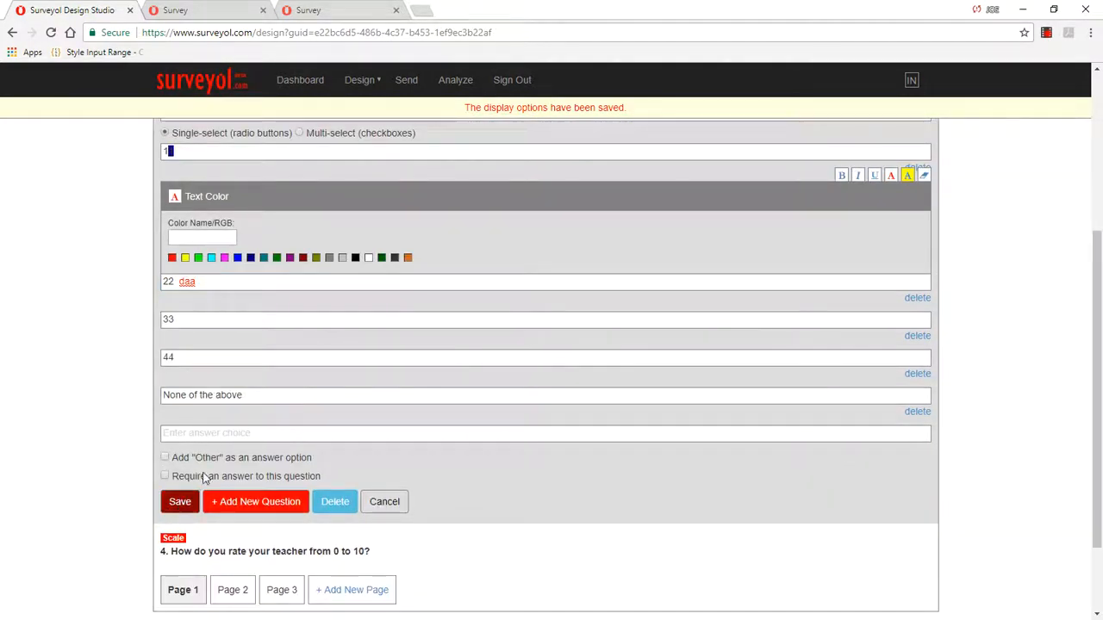
Step: Look through the open survey preview tabs for the multiple-choice question and return to the design editor
left_click(333, 10)
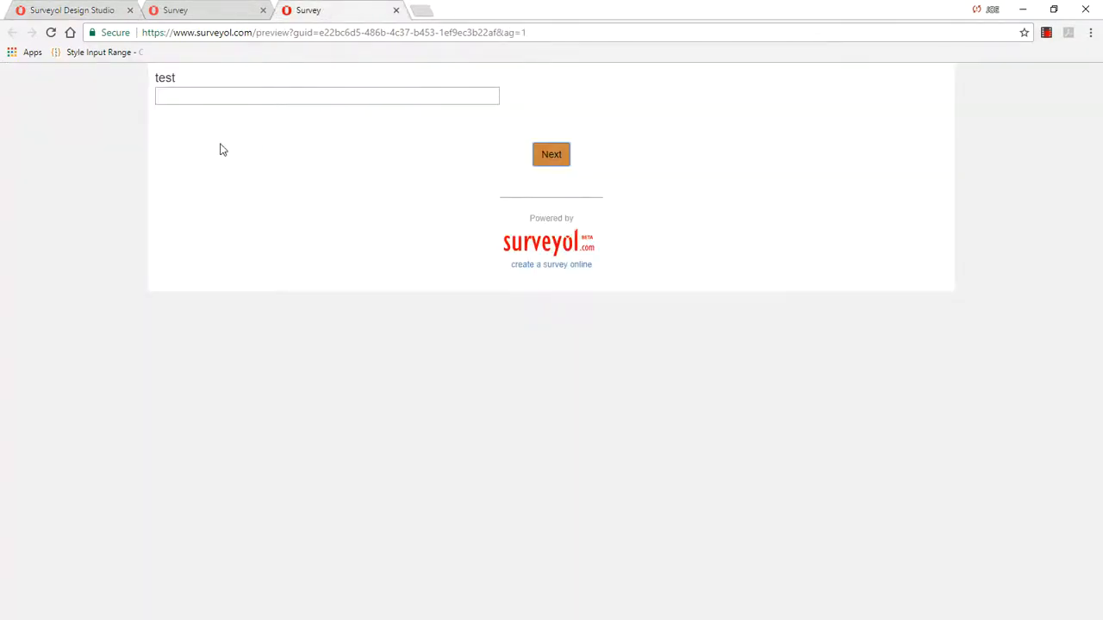
left_click(92, 12)
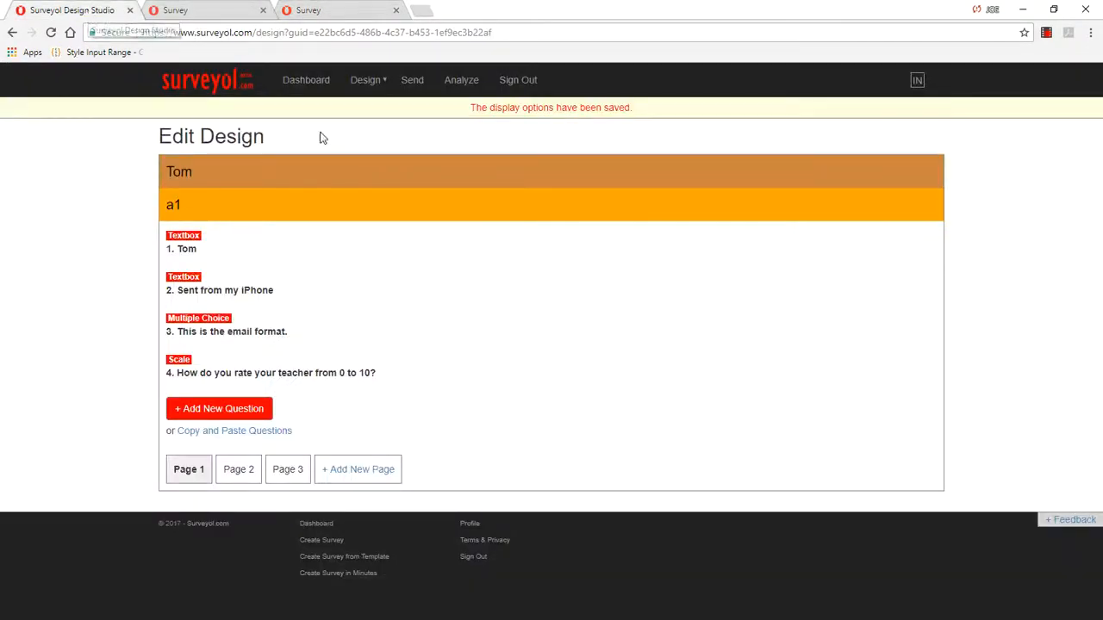
left_click(204, 12)
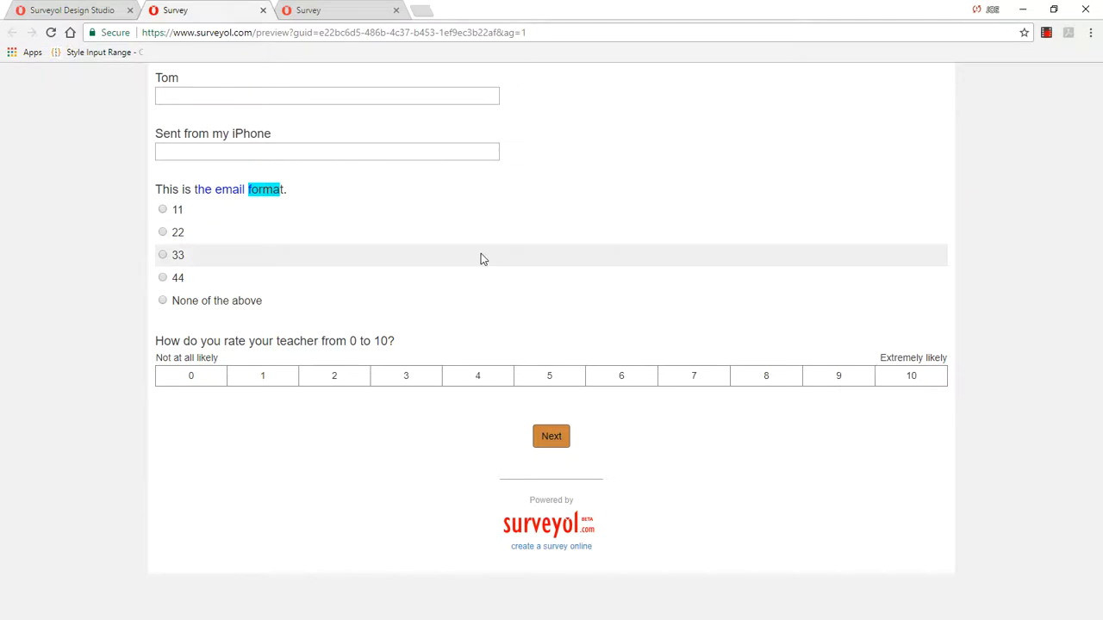
left_click(93, 12)
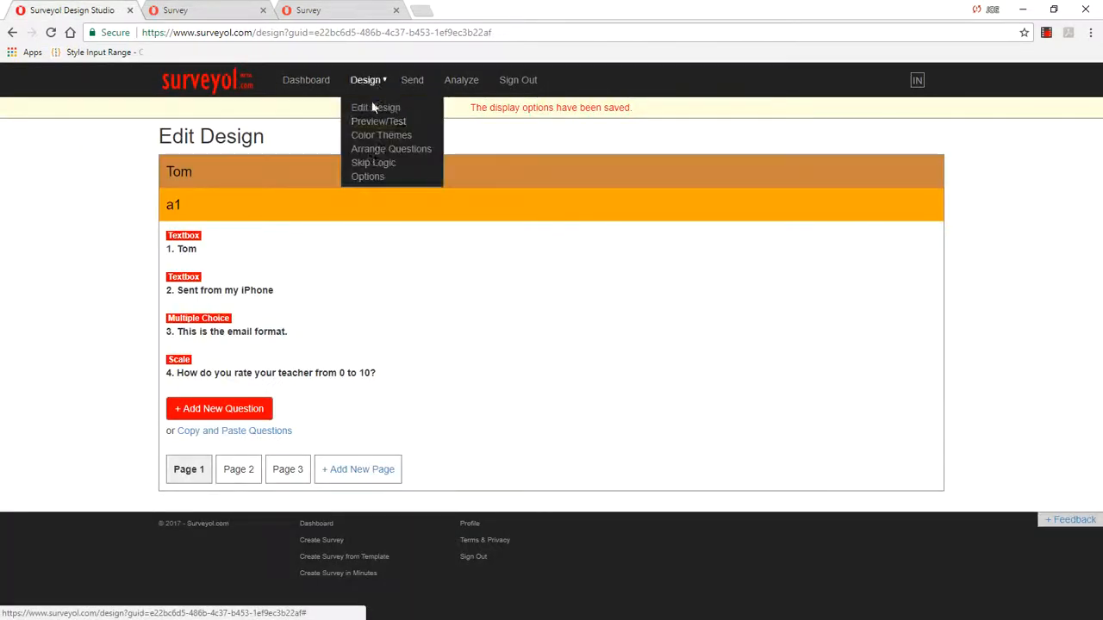
Step: Turn off page randomization in the survey's options and save the setting
left_click(366, 175)
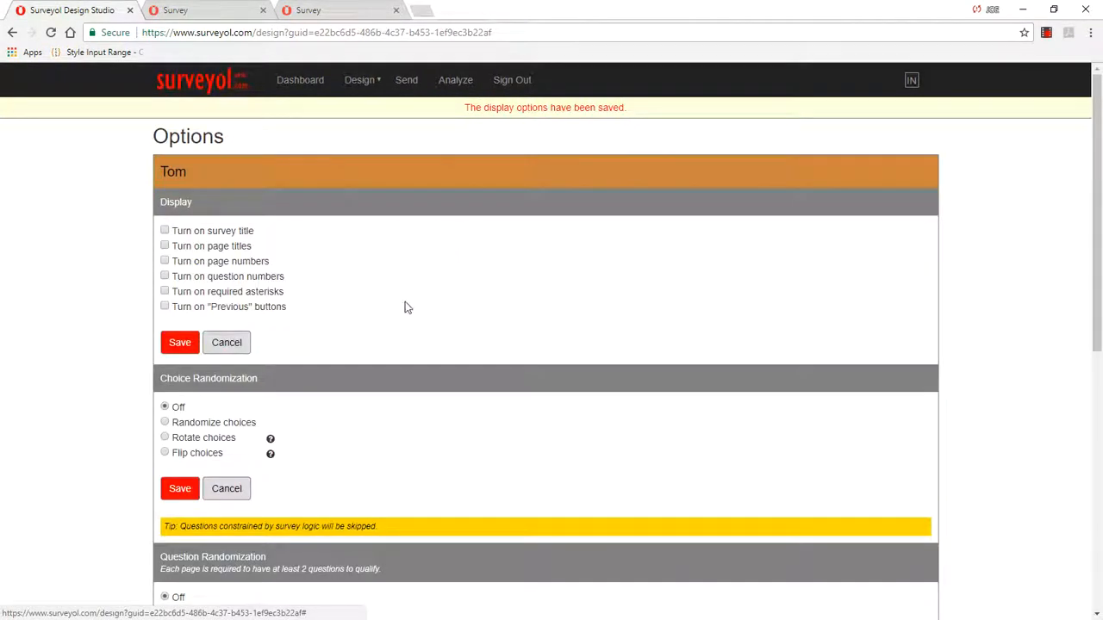
scroll(388, 327, "down", 3)
scroll(379, 338, "down", 3)
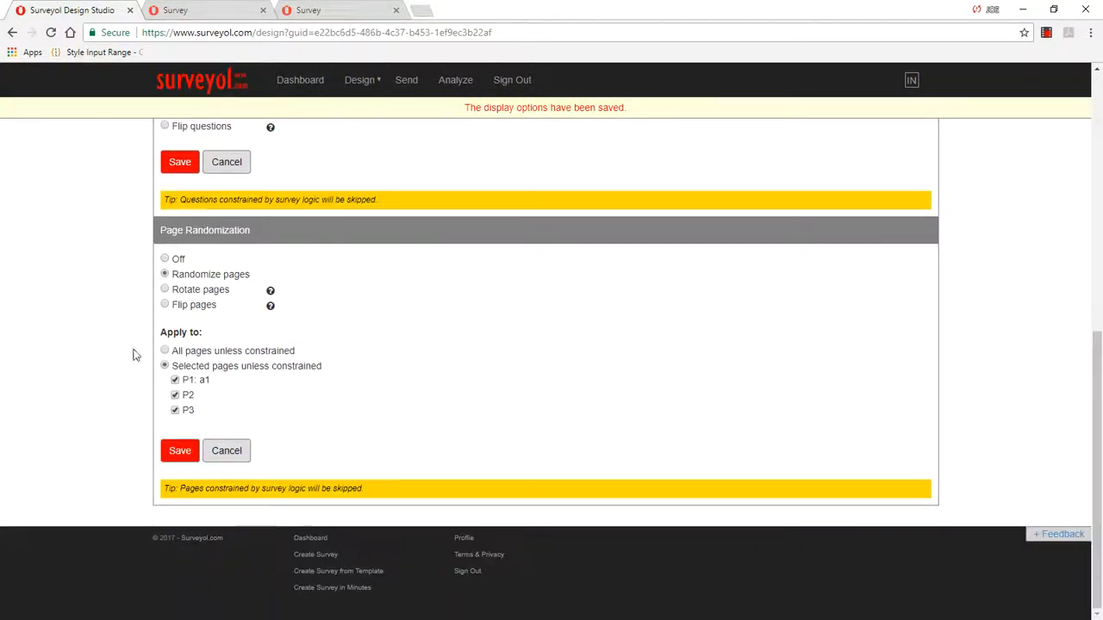
left_click(165, 259)
left_click(180, 450)
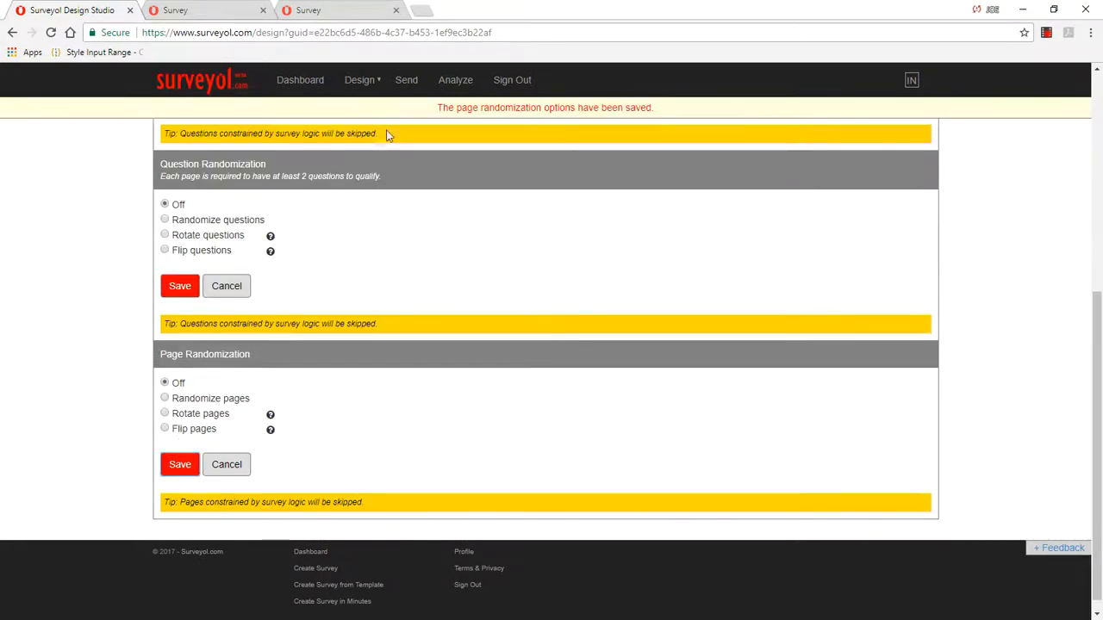
Step: Examine the text formatting of the email-format question and its choices in the survey preview, and return to the design editor
left_click(349, 19)
right_click(330, 118)
left_click(377, 162)
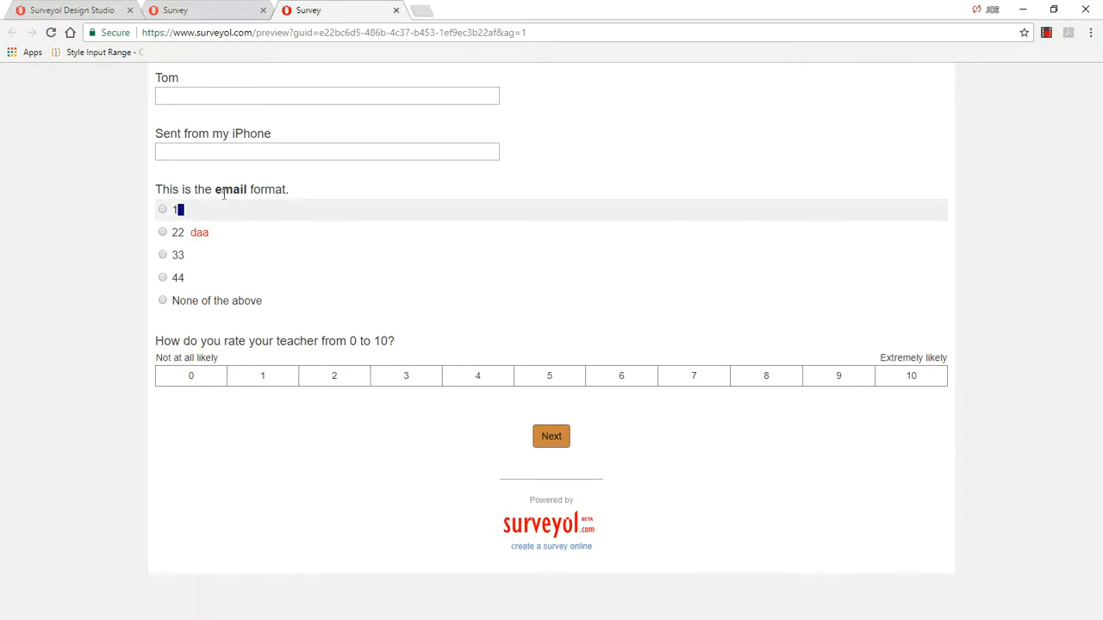
double_click(226, 189)
left_click(180, 210)
double_click(196, 233)
left_click_drag(214, 189, 275, 191)
left_click(368, 206)
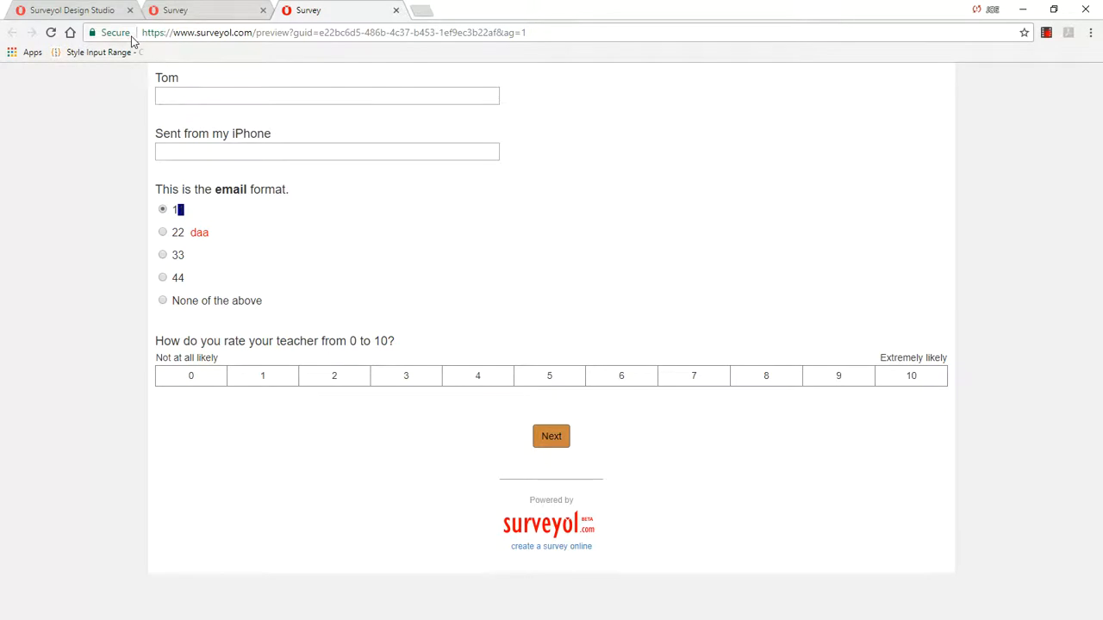
left_click(176, 10)
left_click(102, 11)
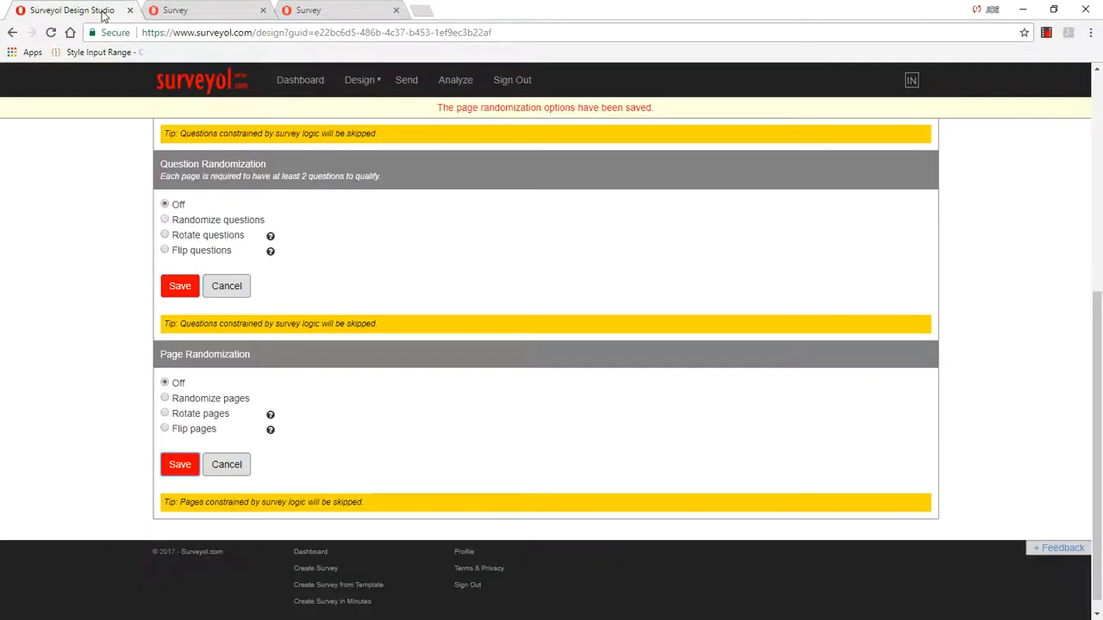
Step: Reopen the most recently modified survey from the dashboard and view scale question 4 on page 1 without changing it
left_click(319, 84)
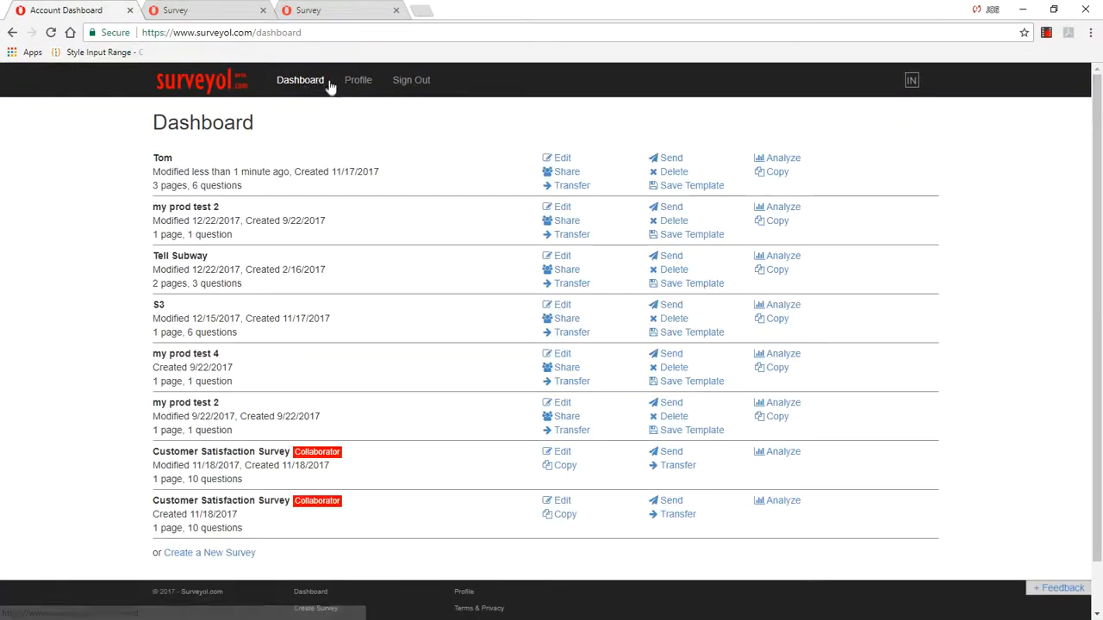
left_click(562, 158)
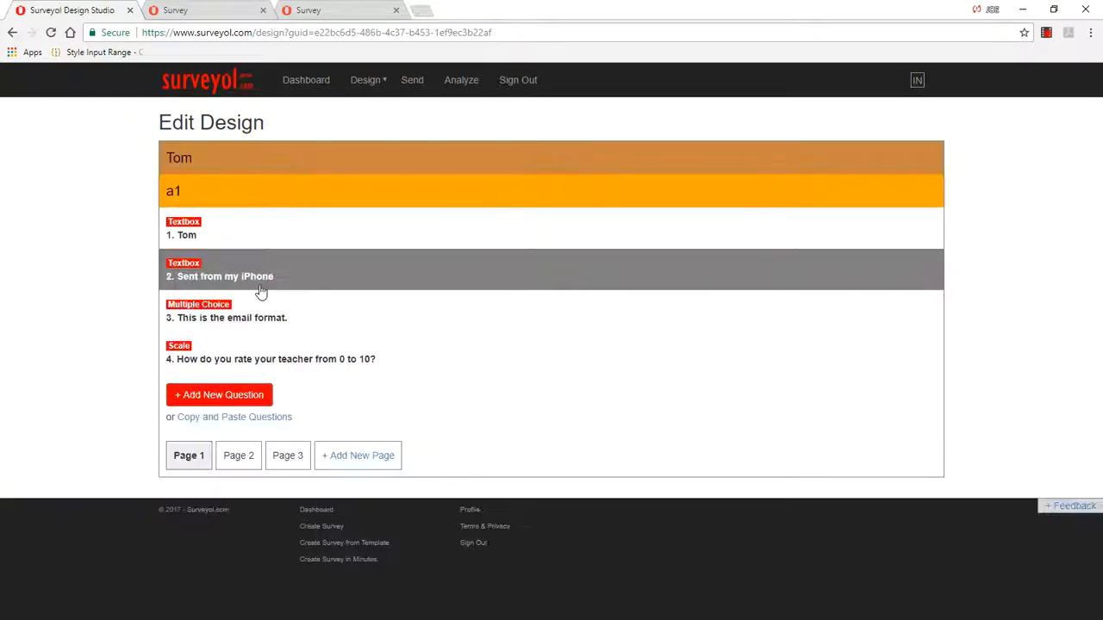
left_click(224, 397)
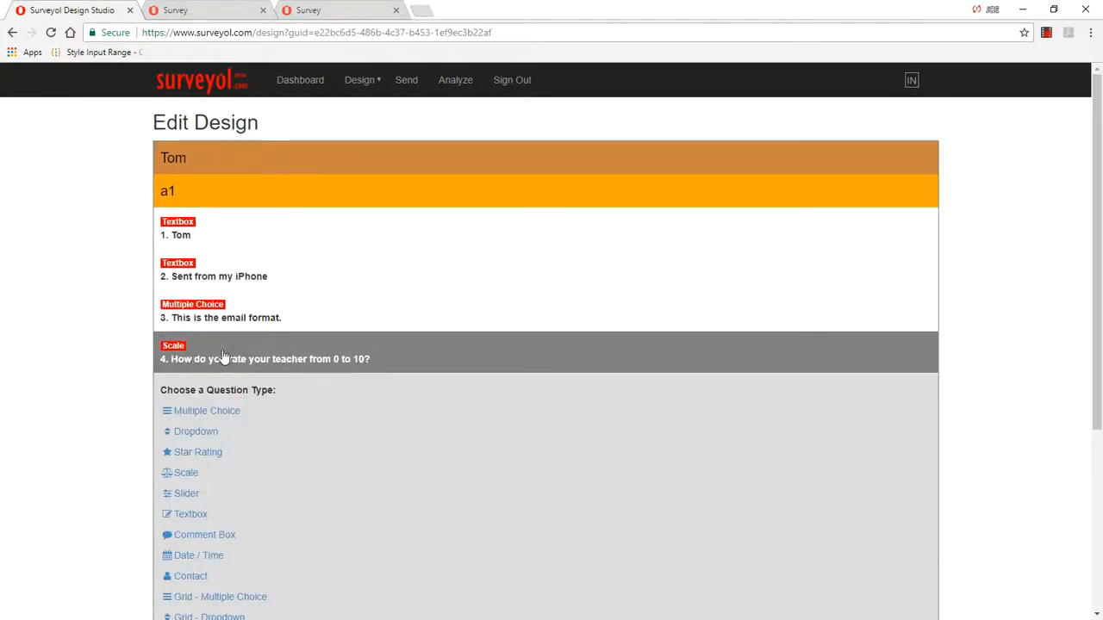
left_click(223, 356)
left_click(367, 369)
scroll(459, 365, "down", 1)
scroll(459, 365, "down", 1)
left_click(381, 440)
Step: Start a new Scale question to review its score range and label settings, and leave it and question 4 without saving
left_click(218, 395)
scroll(387, 357, "down", 2)
left_click(190, 343)
left_click(236, 281)
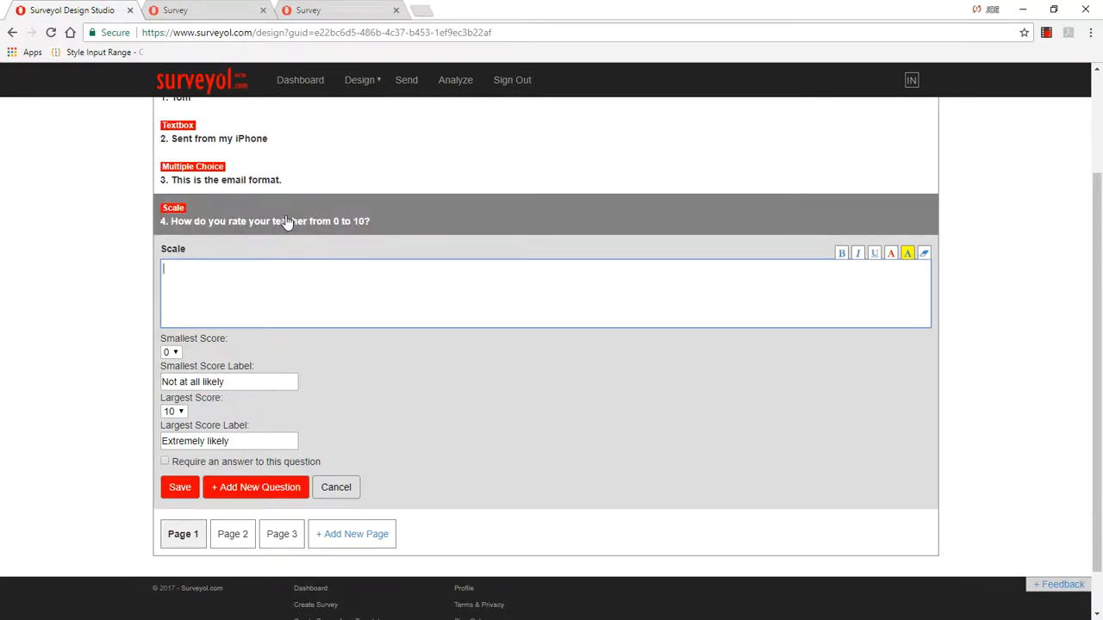
left_click(172, 353)
left_click(172, 364)
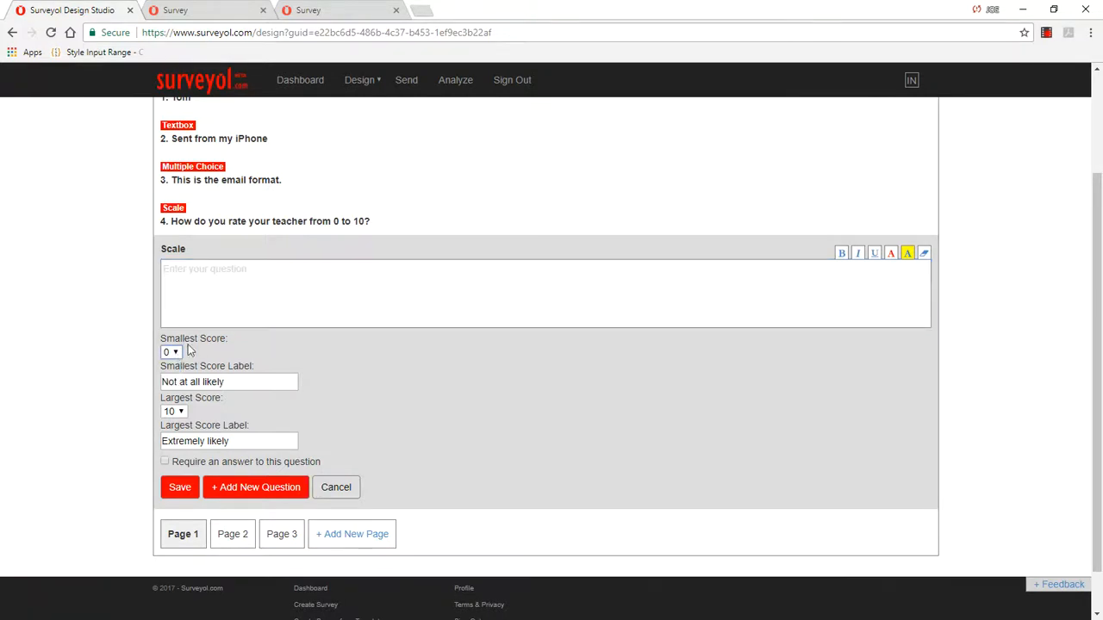
left_click(181, 412)
left_click(183, 415)
left_click_drag(238, 382, 115, 385)
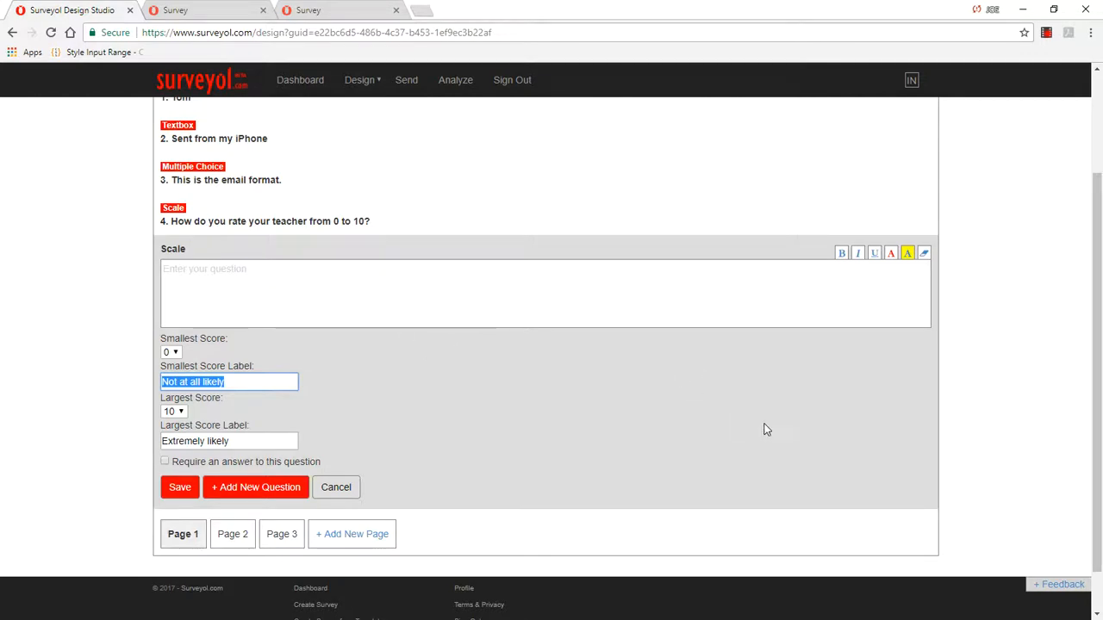
scroll(732, 426, "up", 2)
scroll(690, 413, "down", 2)
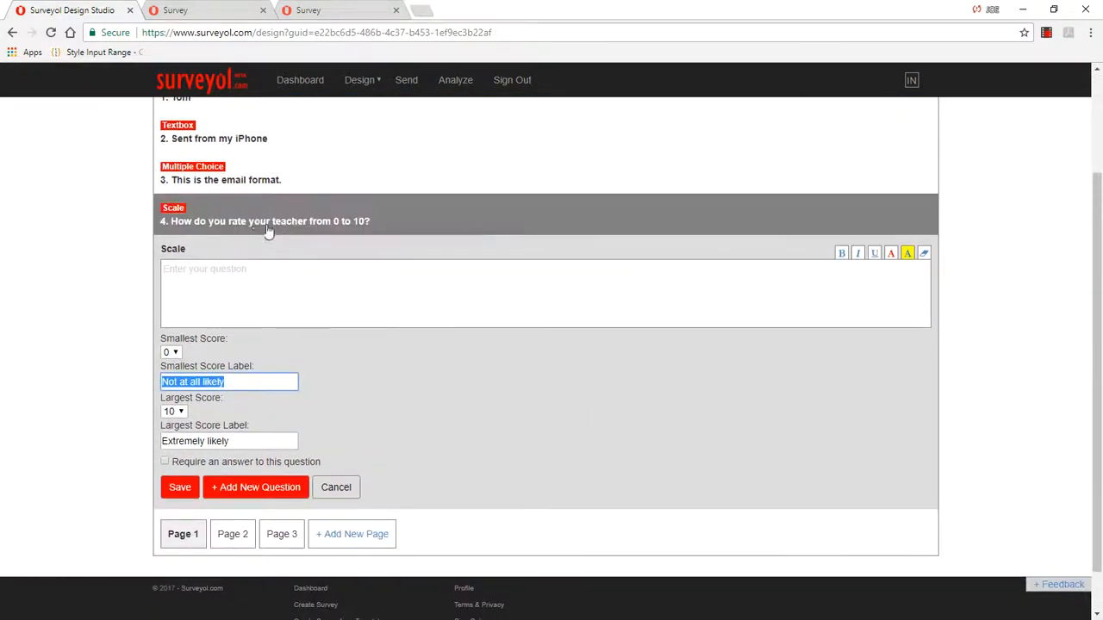
left_click(255, 218)
left_click(384, 445)
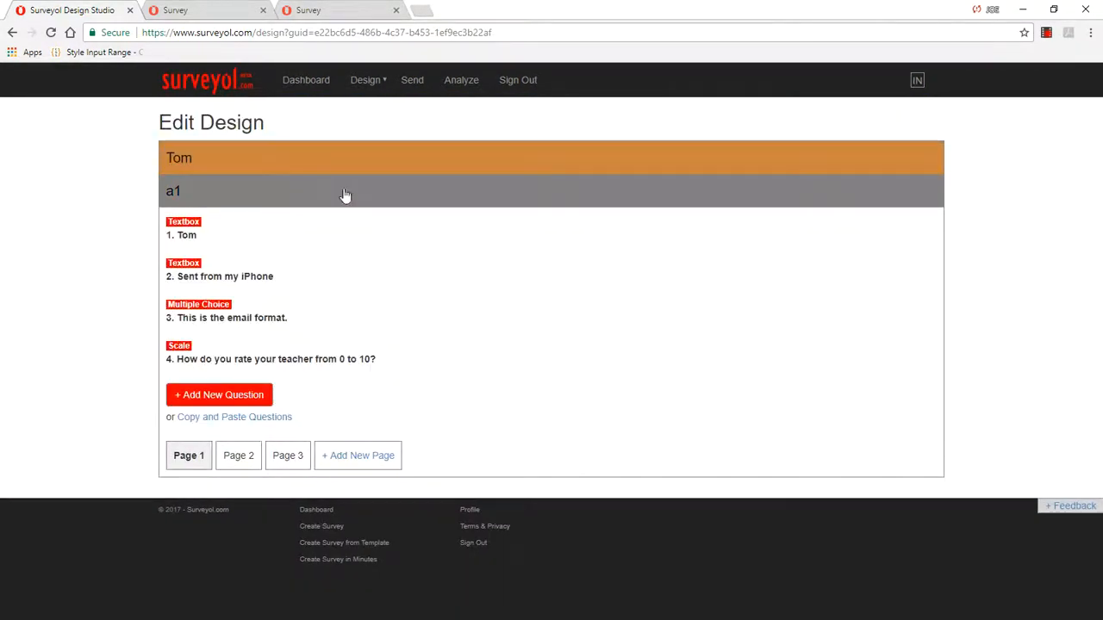
Step: Open a new survey preview to check the scale question's layout and return to the design editor
left_click(353, 82)
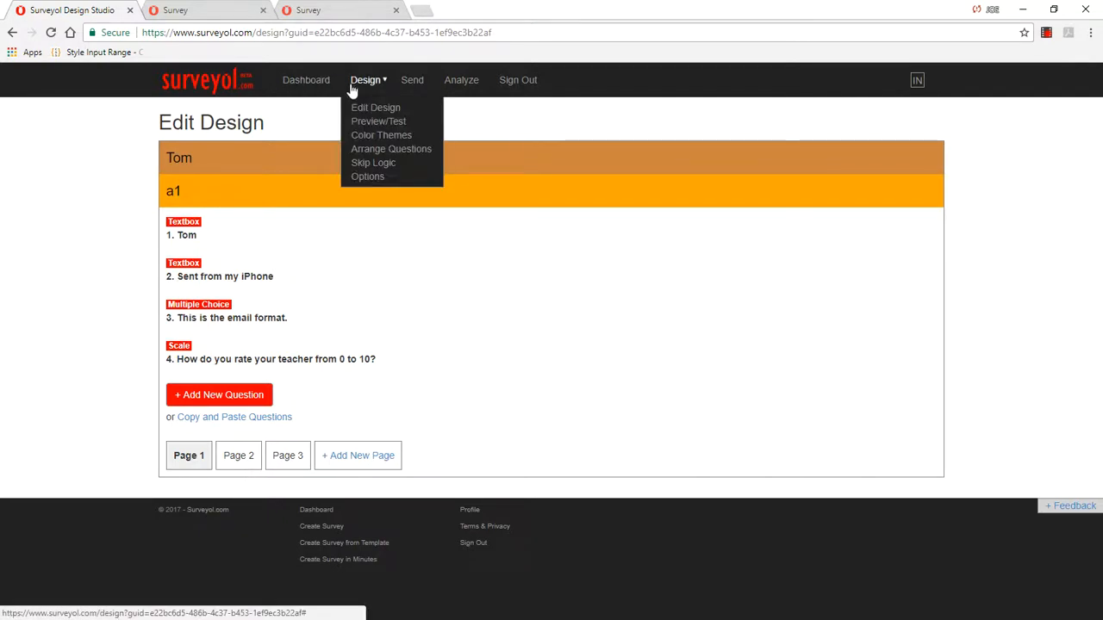
left_click(383, 122)
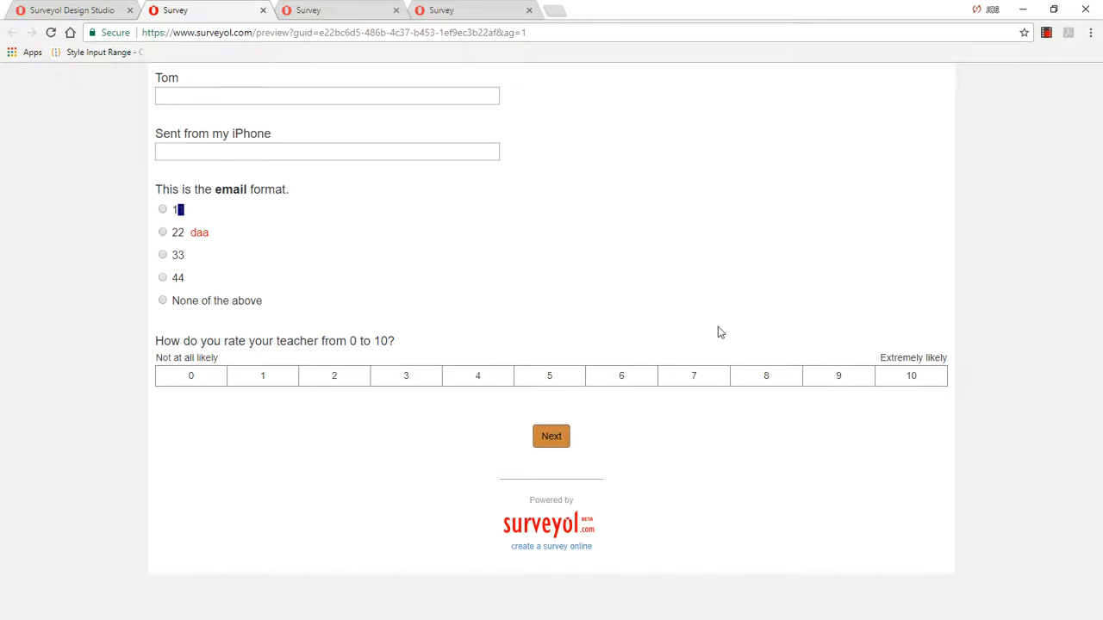
left_click(69, 12)
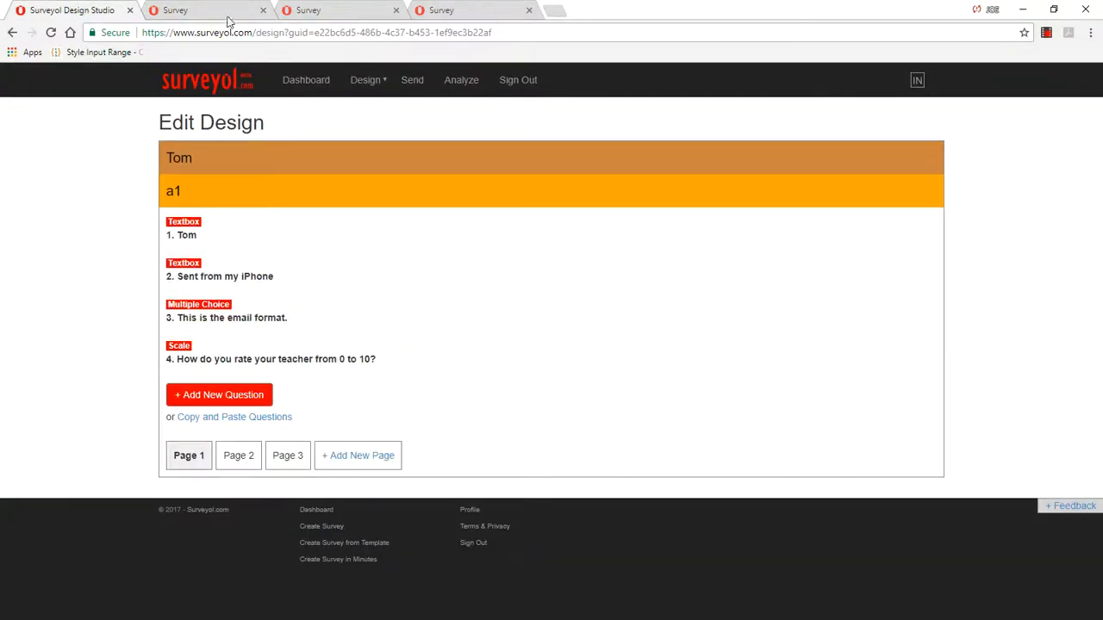
left_click(194, 10)
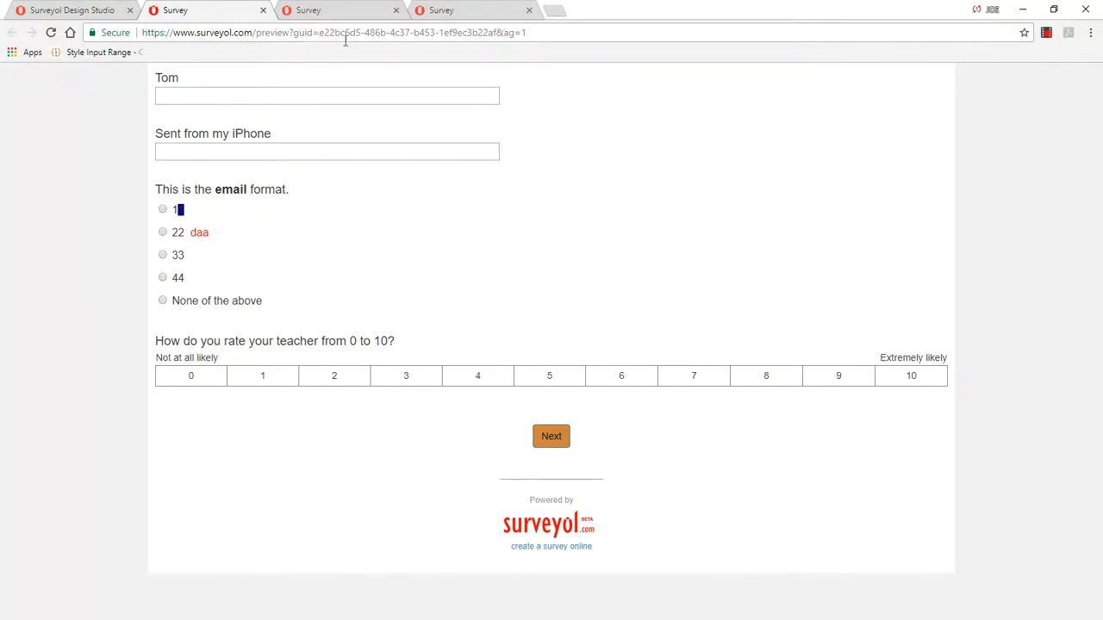
left_click(98, 8)
left_click(367, 79)
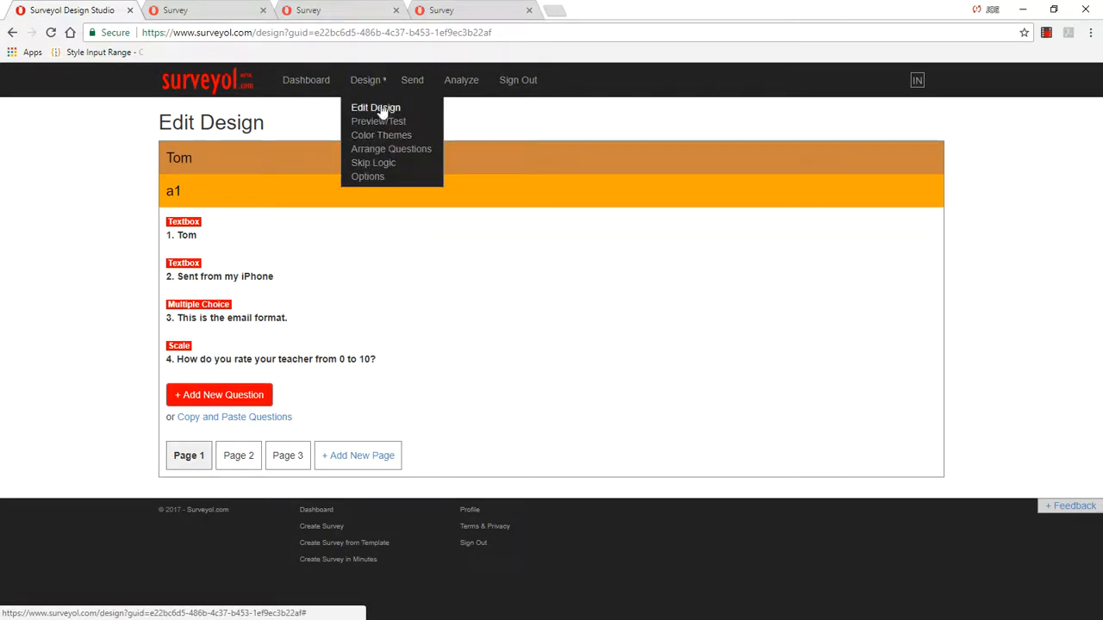
left_click(308, 186)
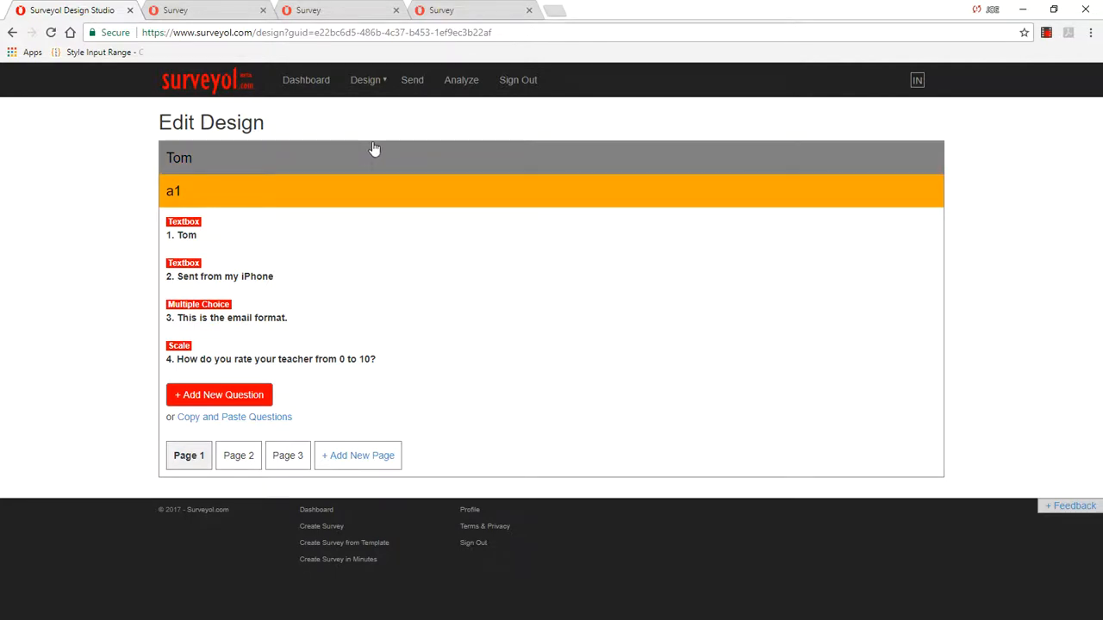
mouse_move(382, 81)
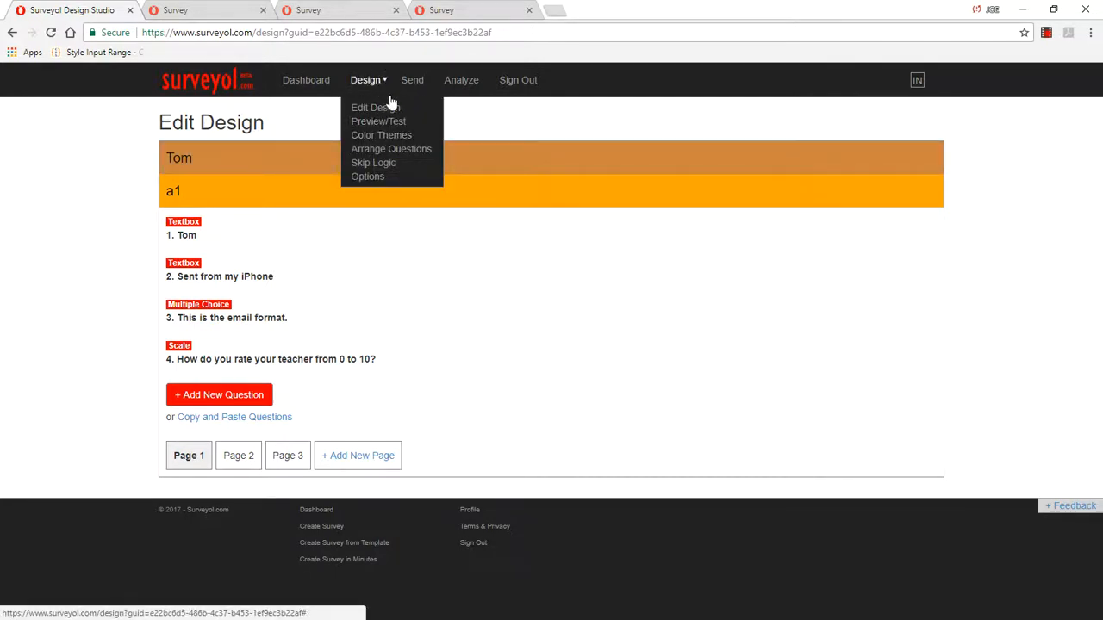